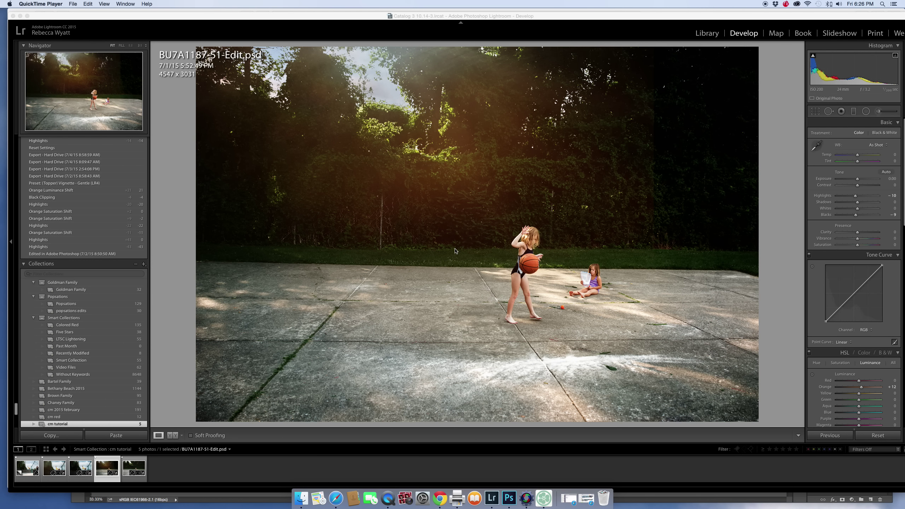
Select BU7A1187-51.dng, reset its develop settings to view the unedited original, and restore the adjustments
click(135, 474)
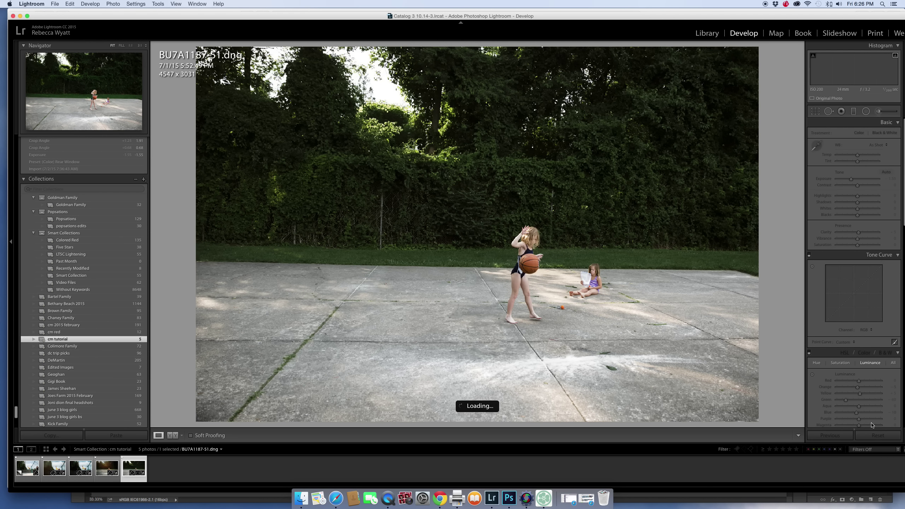
click(874, 437)
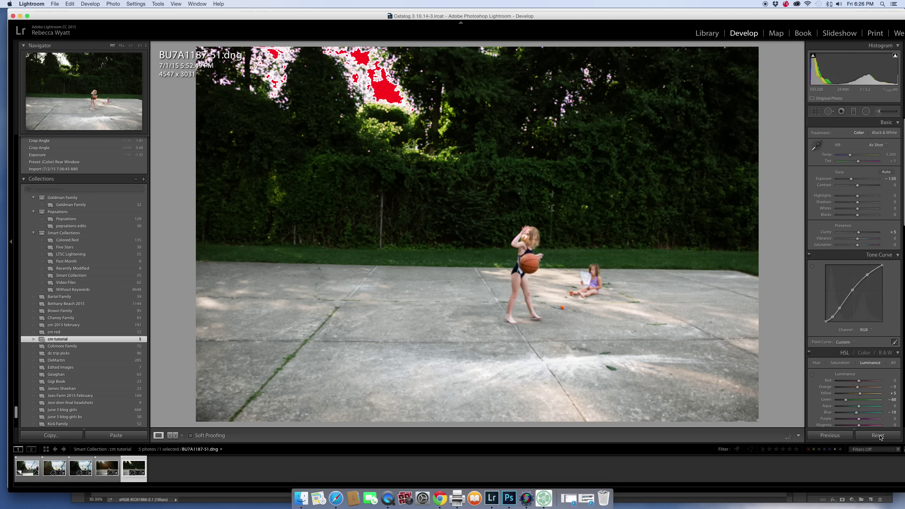
click(879, 437)
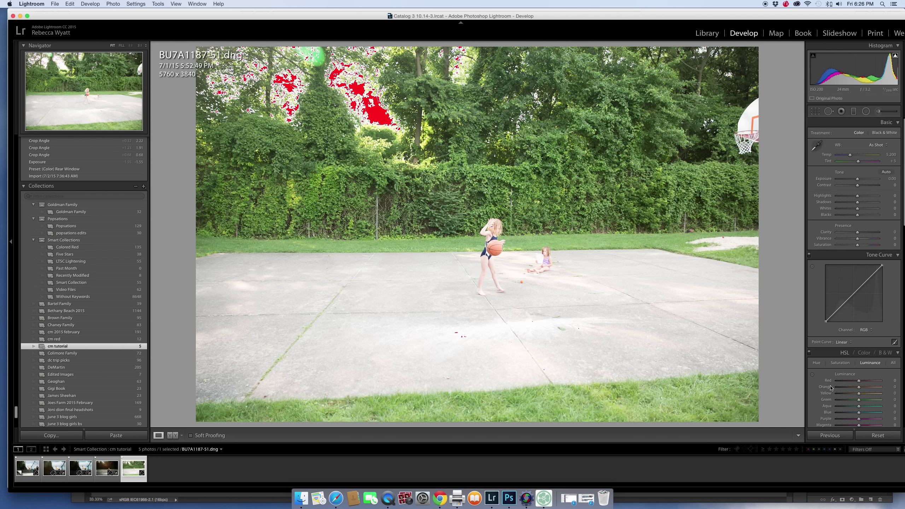
key(super+z)
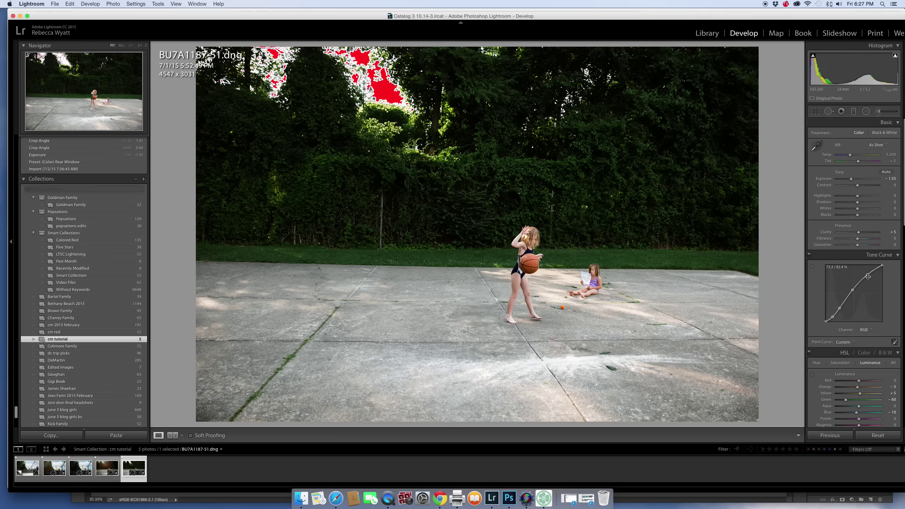
Compare the raw photo with its finished edit, open BU7A1187-51.dng in Photoshop, and close the earlier edited PSD
scroll(857, 184, down, 1)
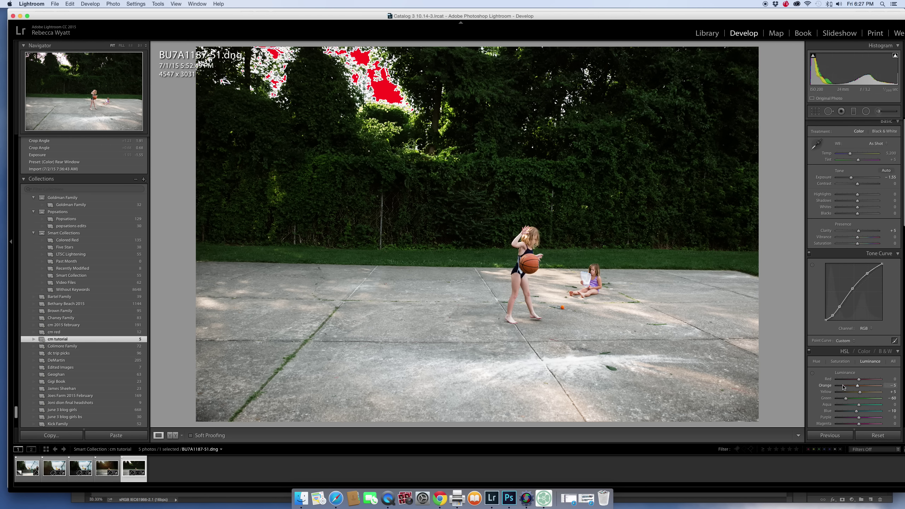
scroll(856, 214, down, 3)
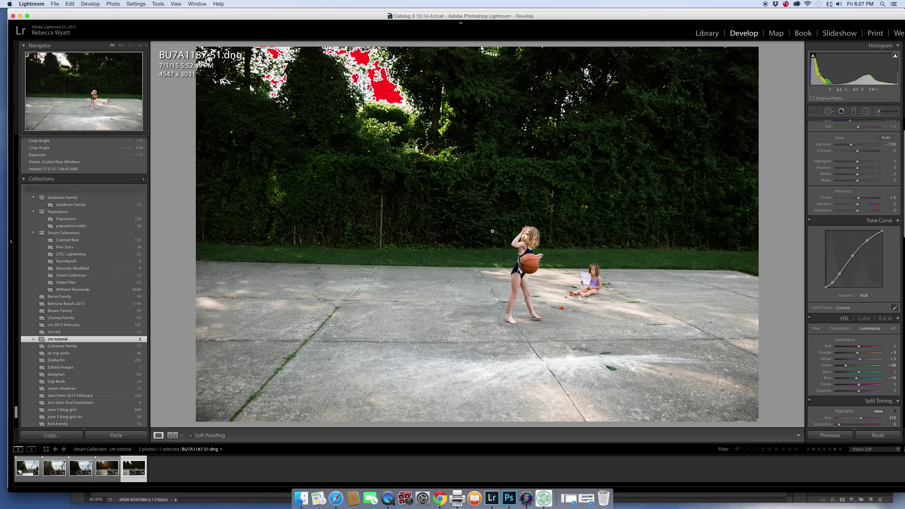
click(107, 468)
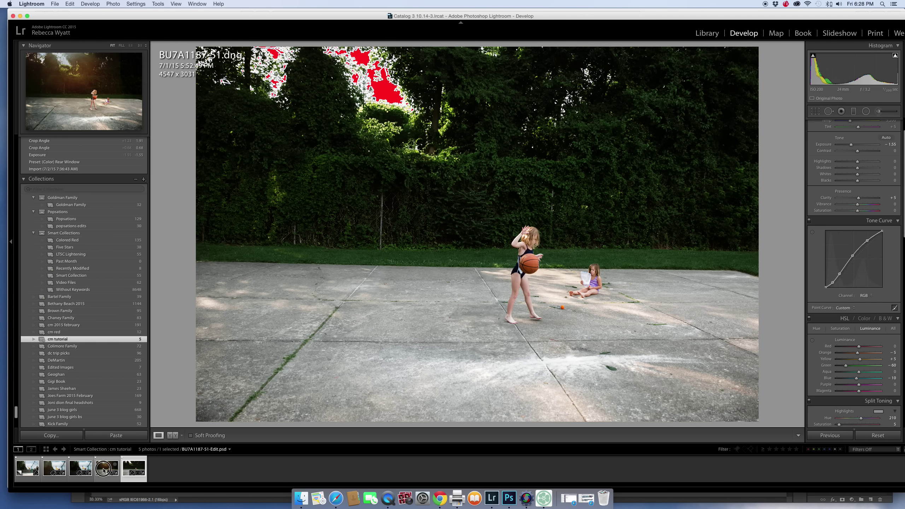
click(134, 468)
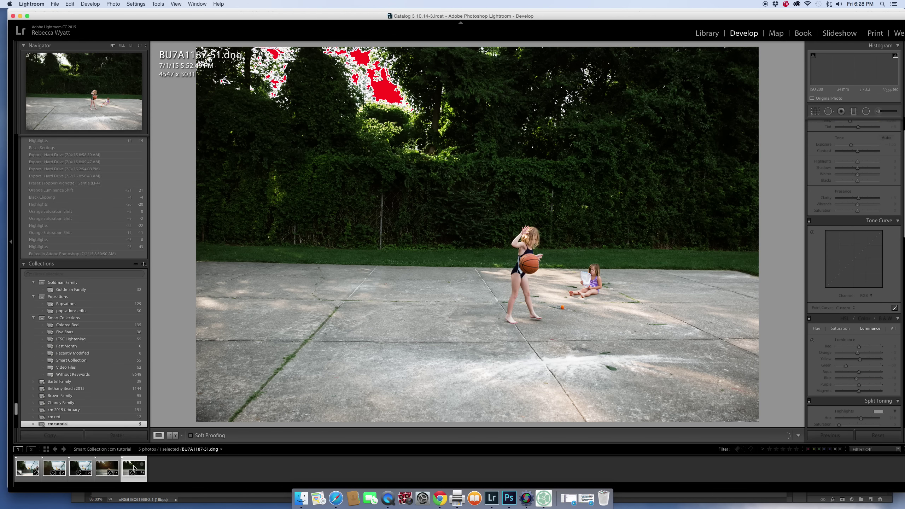
key(super+e)
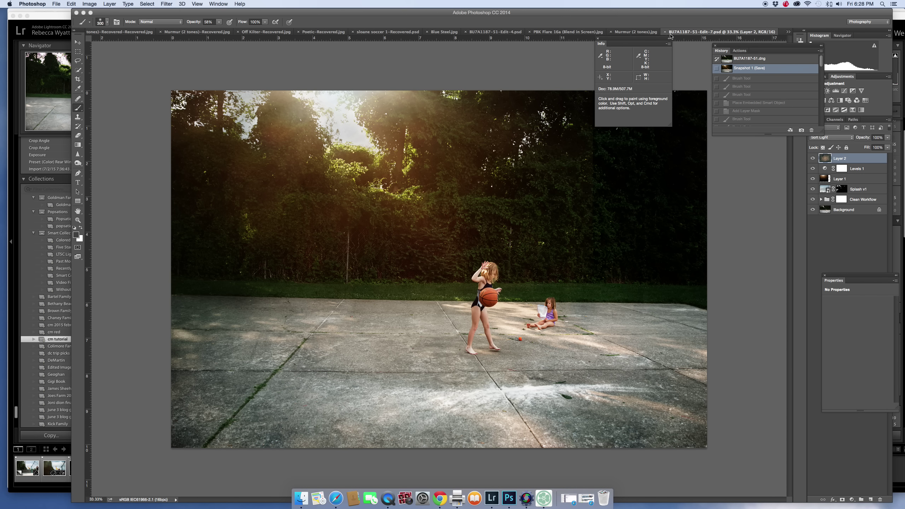
click(665, 32)
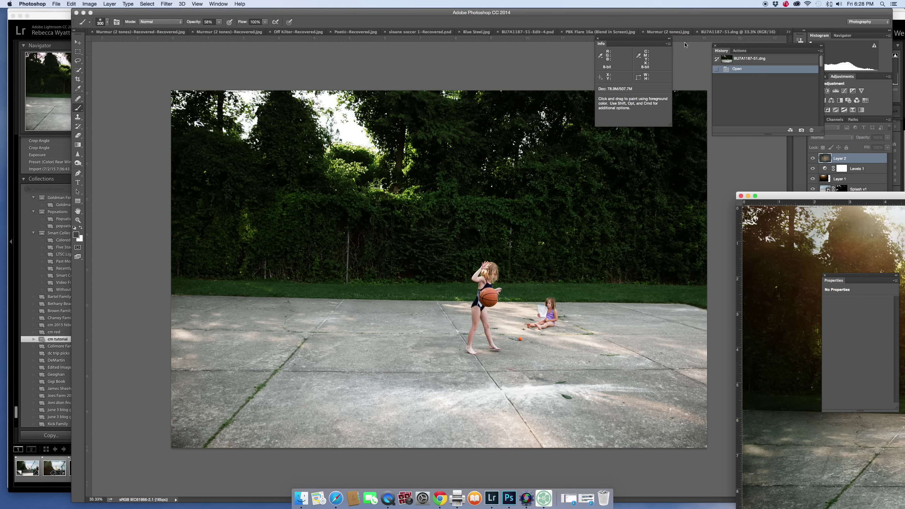
click(741, 196)
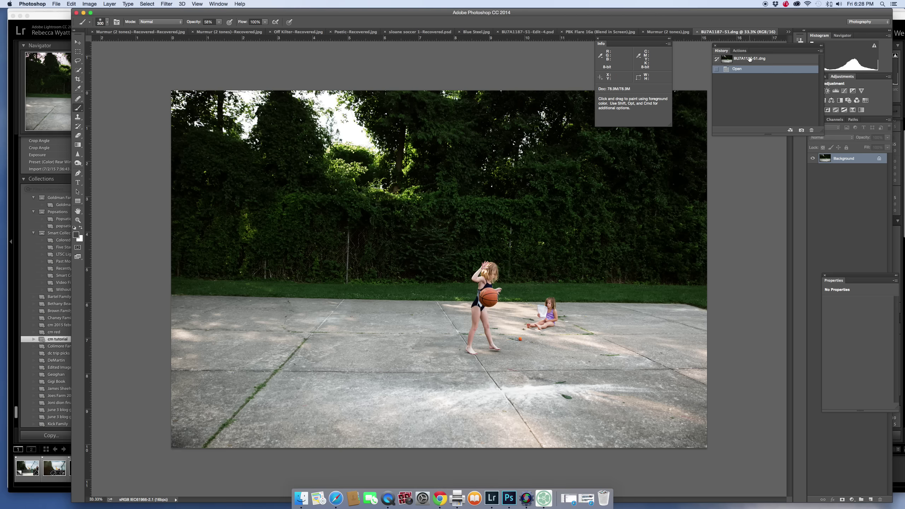
Run the Clean Workflow action from The Organic Set For CM on the photo
click(740, 50)
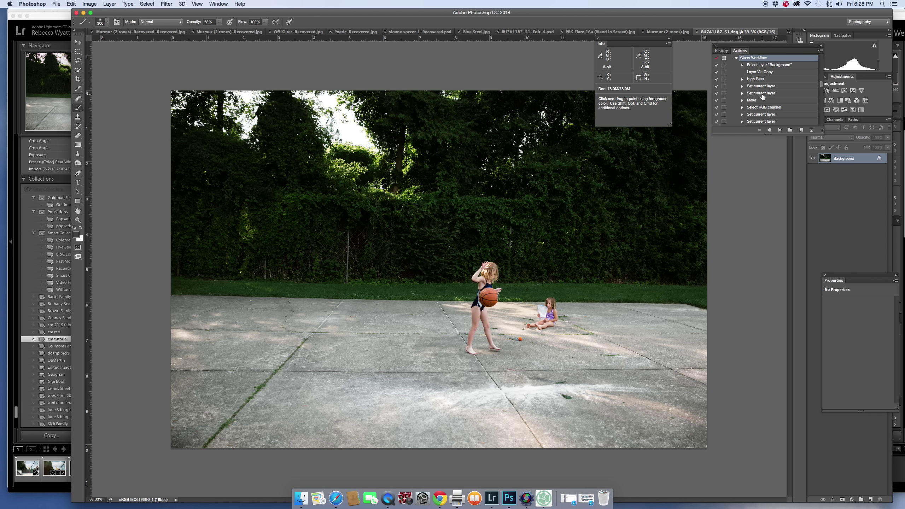
scroll(763, 97, up, 2)
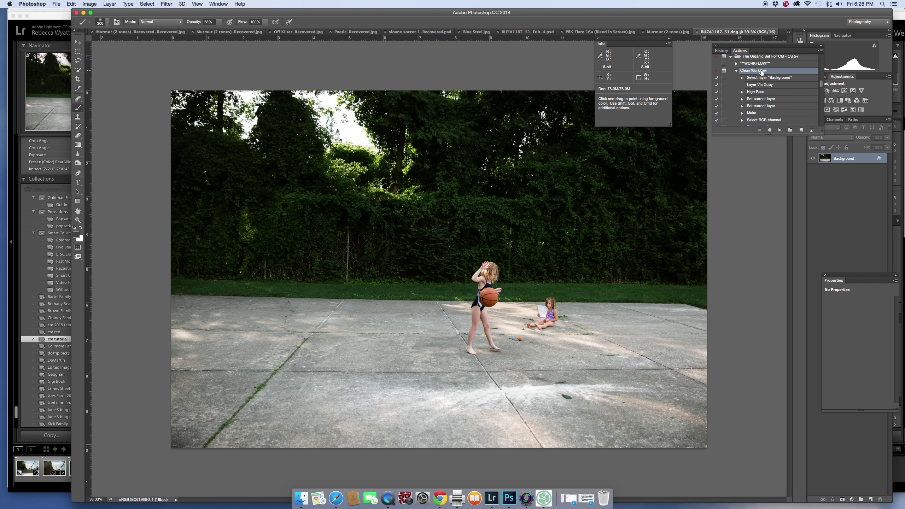
click(780, 131)
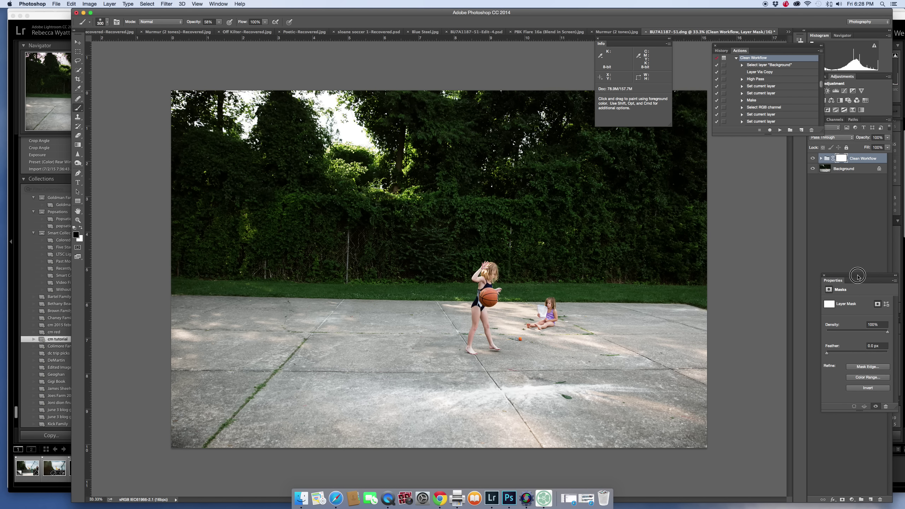
drag(865, 274, 843, 280)
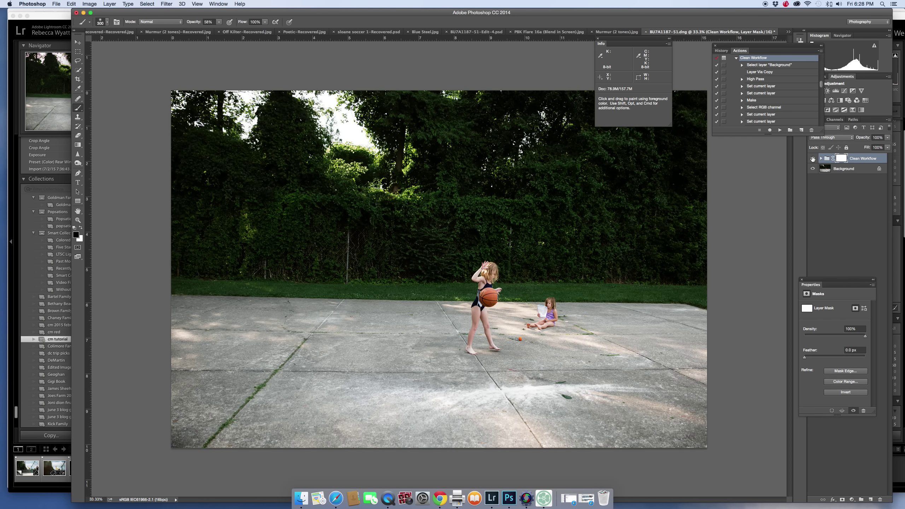
Expand the Clean Workflow group and hide its Darken Background and Darken layers
click(821, 158)
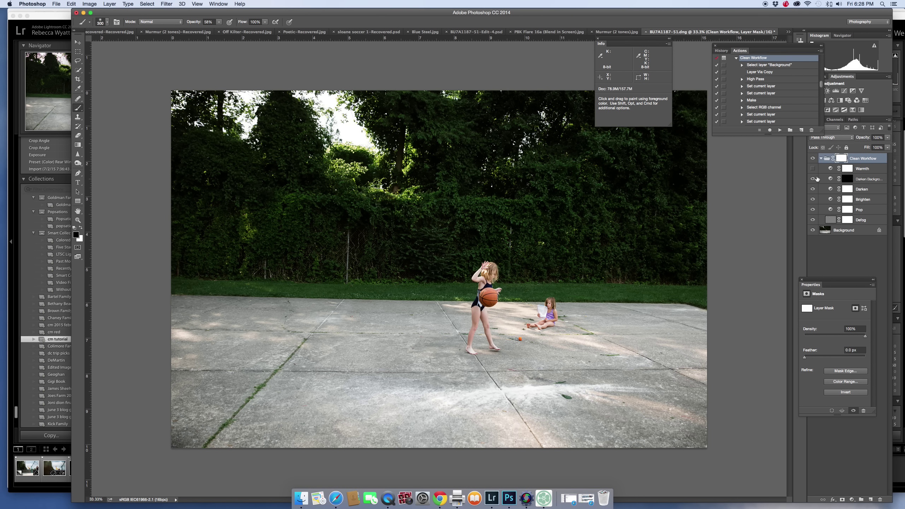
drag(817, 179, 815, 191)
click(813, 199)
click(814, 200)
Paint black on the Brighten layer's mask around the photo's outer areas with an enlarged brush at 30% opacity
click(849, 200)
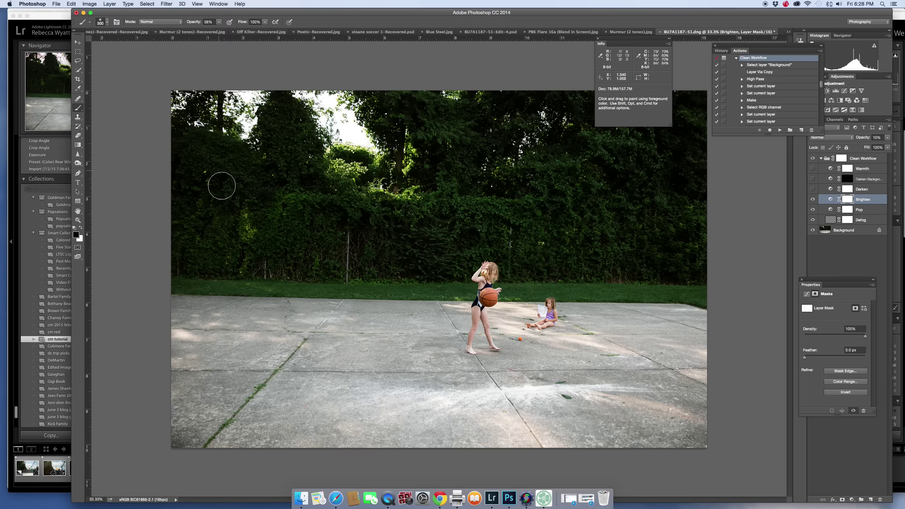
key(bracketright)
key(bracketright)
key(bracketright)
key(bracketright)
key(bracketright)
key(bracketright)
mouse_move(201, 161)
mouse_down()
mouse_move(220, 369)
mouse_move(395, 424)
mouse_move(492, 397)
mouse_up()
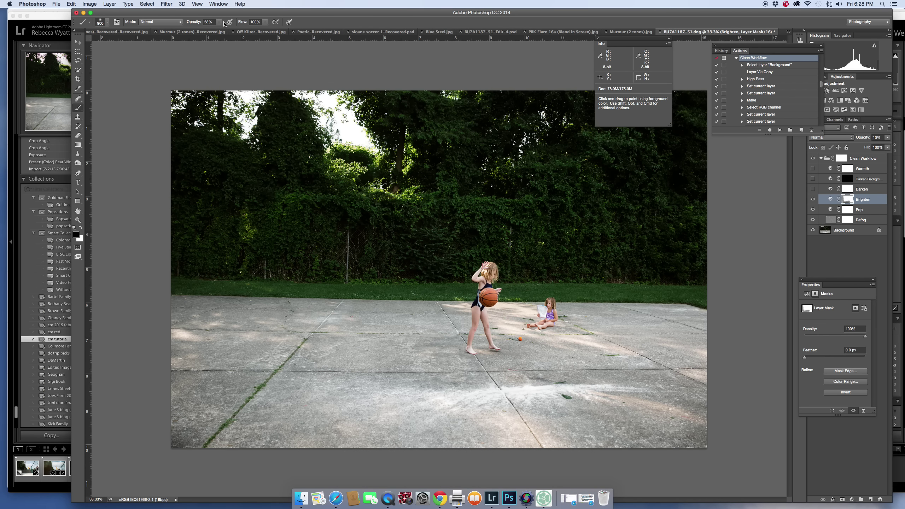
click(219, 22)
drag(221, 30, 210, 32)
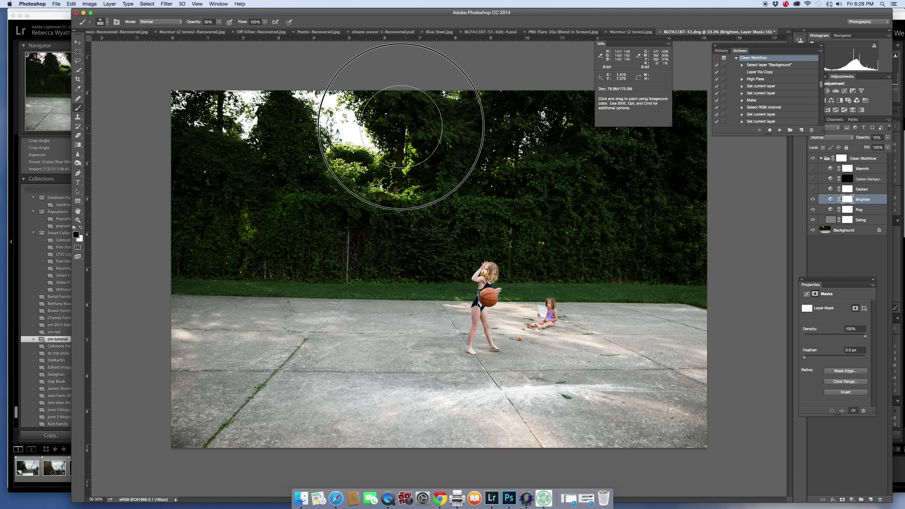
mouse_move(625, 408)
mouse_down()
mouse_move(577, 113)
mouse_move(185, 133)
mouse_move(200, 329)
mouse_up()
mouse_move(474, 358)
mouse_down()
mouse_move(473, 310)
mouse_move(523, 431)
mouse_up()
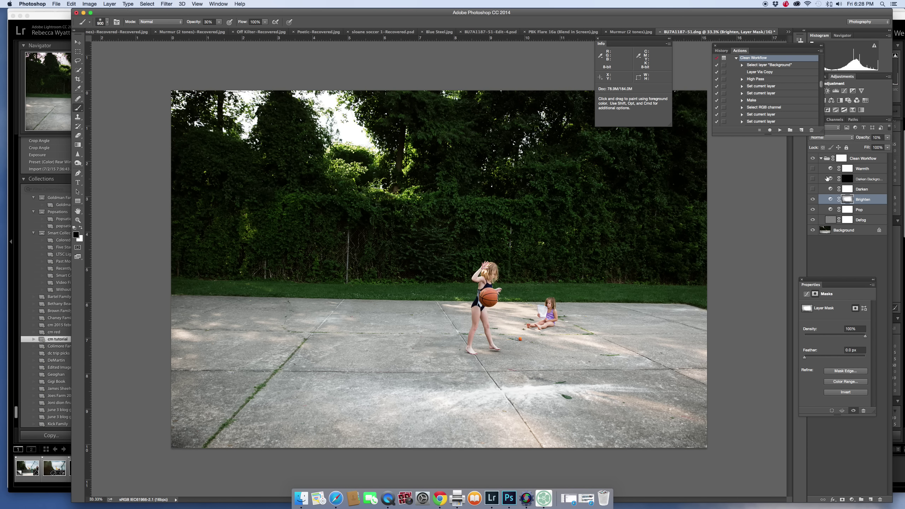
Uncover the layer list and compare the photo with and without the Pop curves layer
click(866, 210)
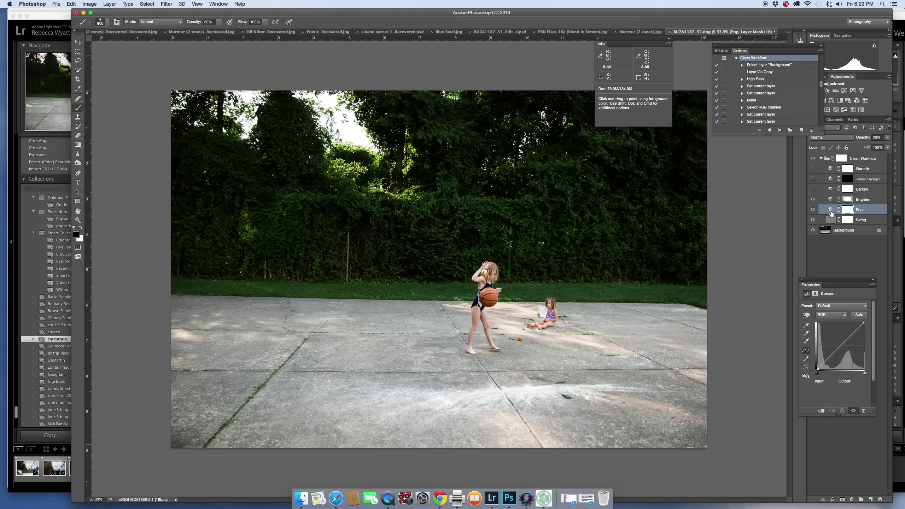
click(831, 212)
drag(776, 45, 704, 38)
click(814, 210)
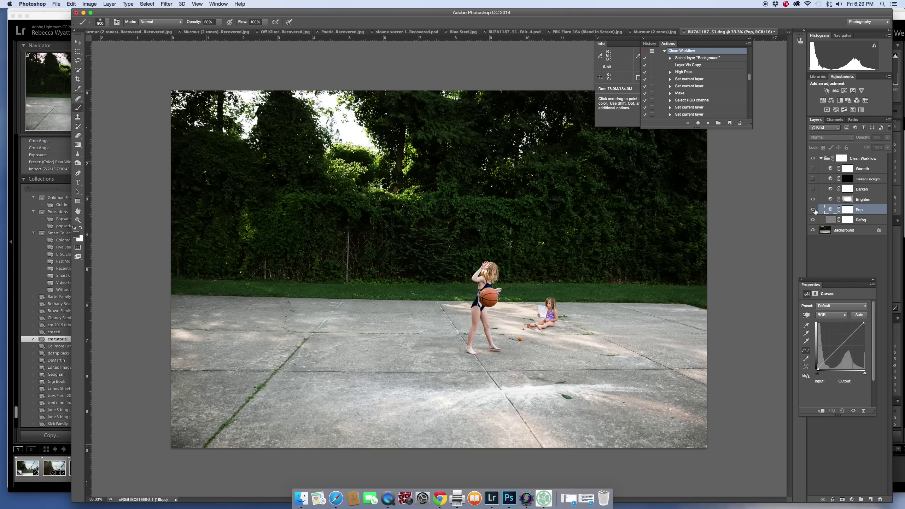
click(815, 210)
click(815, 210)
click(816, 210)
click(815, 209)
click(815, 210)
Set the Pop layer's blend mode to Soft Light, check its effect, and collapse the Clean Workflow group
click(832, 138)
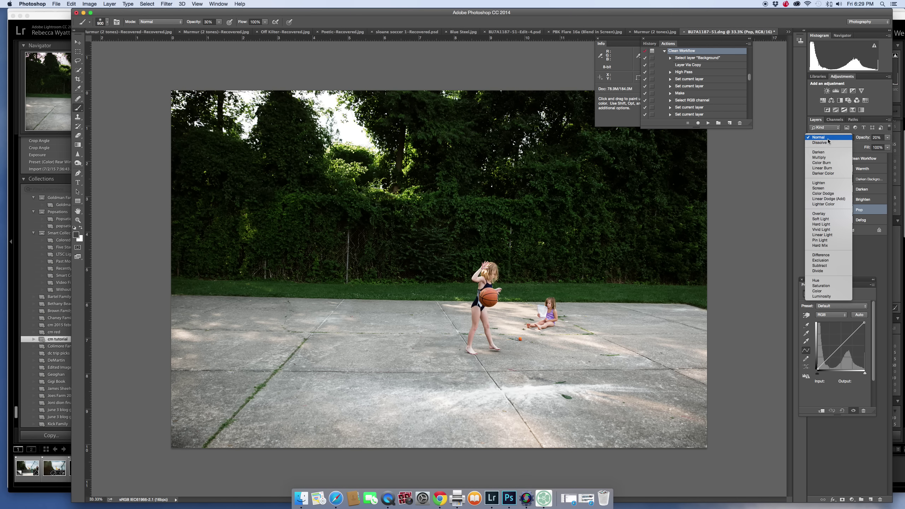
click(824, 219)
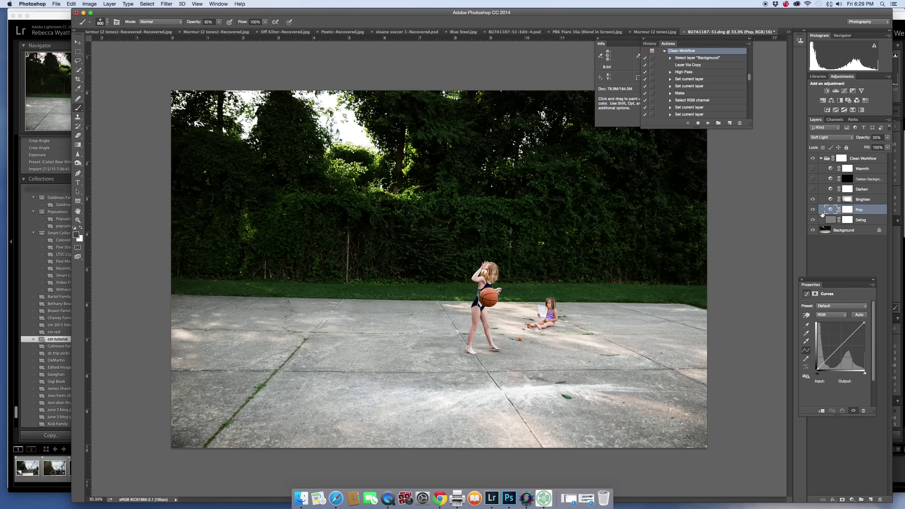
click(813, 210)
click(814, 210)
click(813, 199)
click(821, 158)
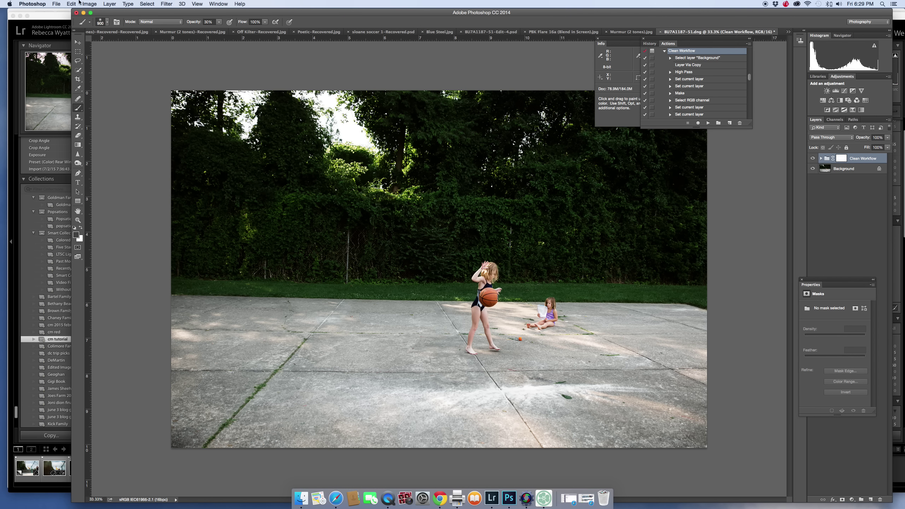
Search for "splash" and place the cloud overlay Splash v2.jpg as an embedded image above the Clean Workflow group
click(56, 4)
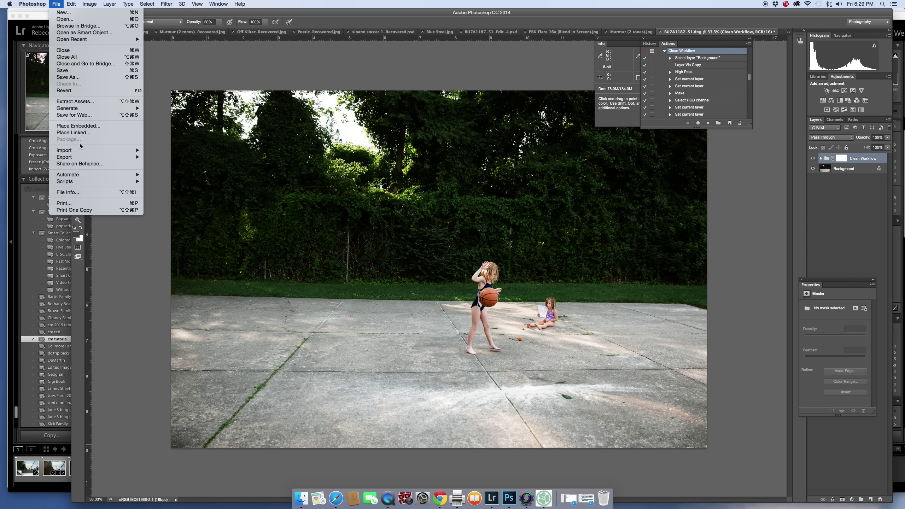
click(80, 126)
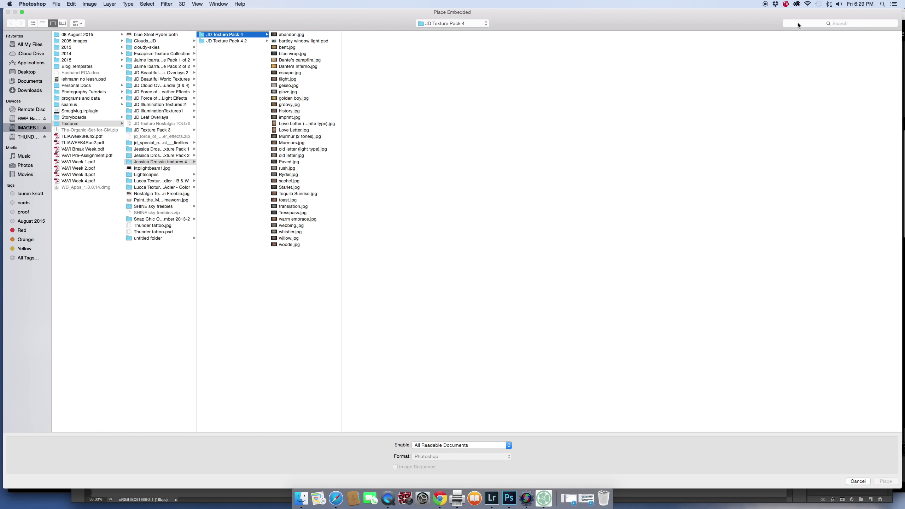
click(798, 24)
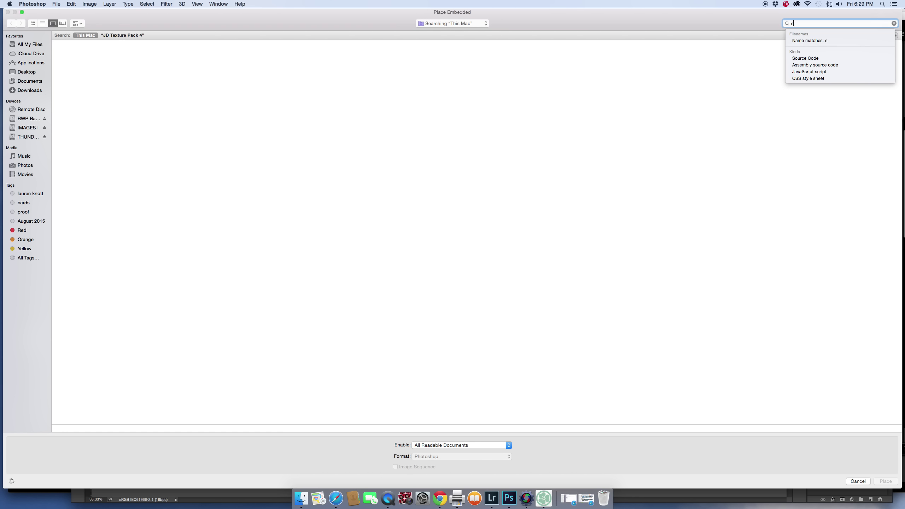
text(splash)
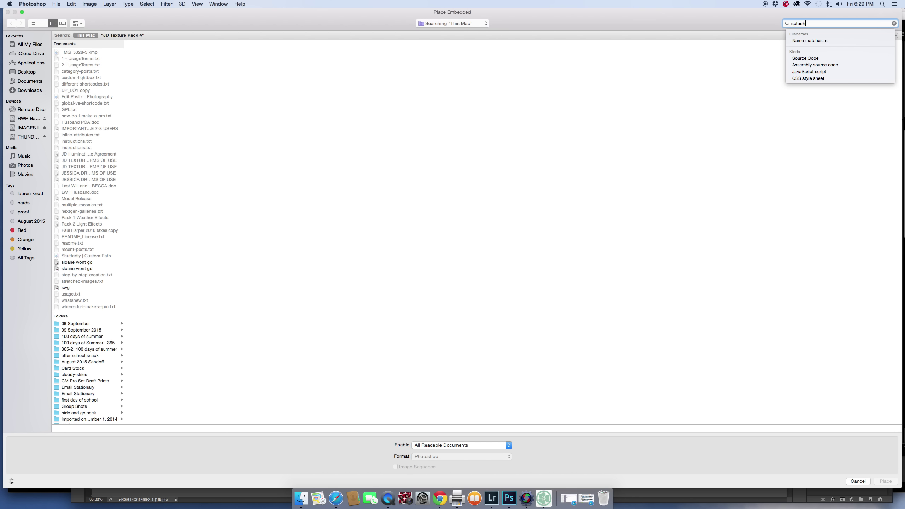
key(Return)
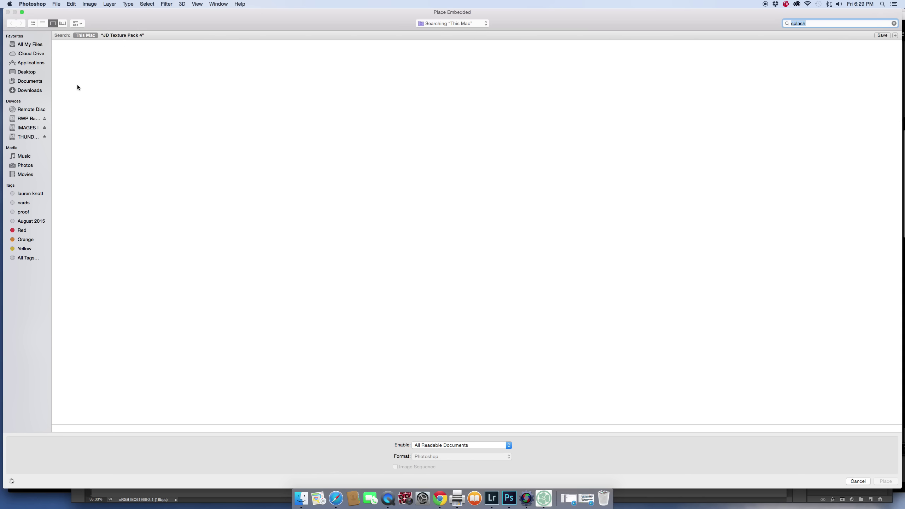
click(75, 107)
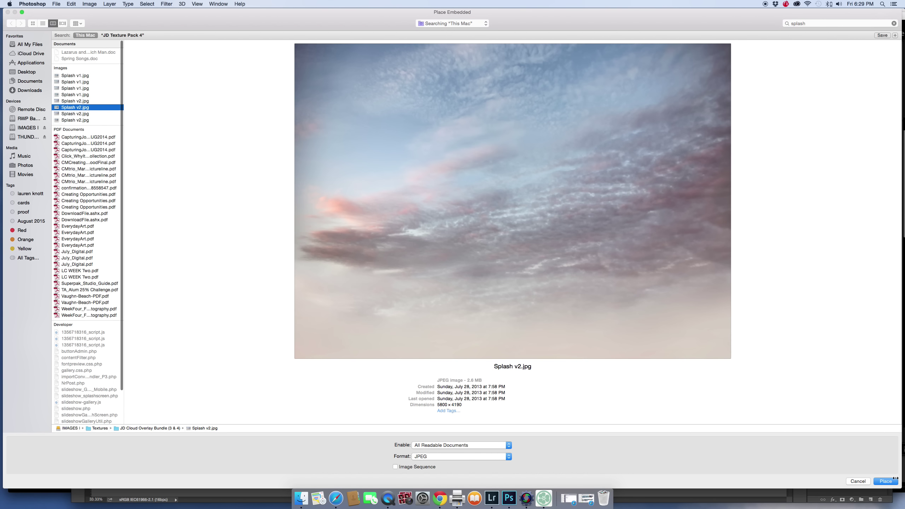
click(891, 483)
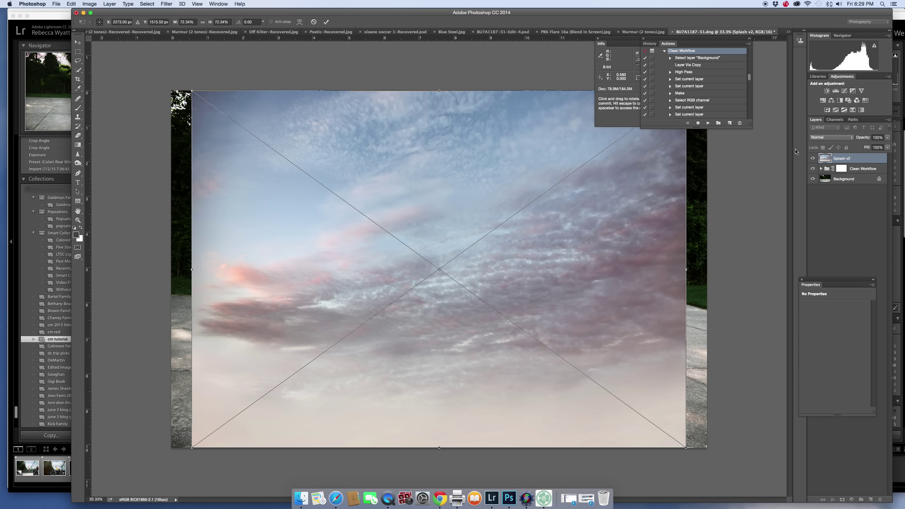
Set the Splash v2 overlay to Multiply and move it up to the photo's left edge, centred at about X 2098, Y 1257.5 px
click(834, 141)
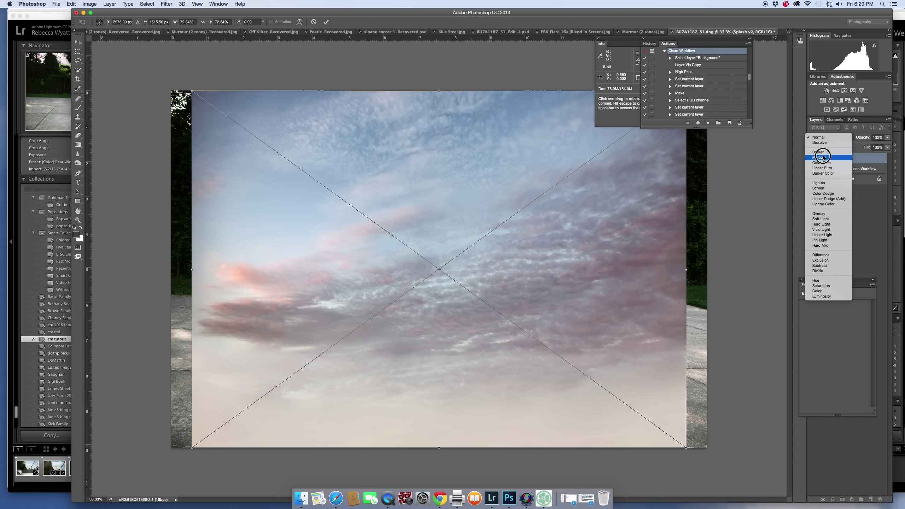
click(820, 154)
drag(476, 333, 456, 304)
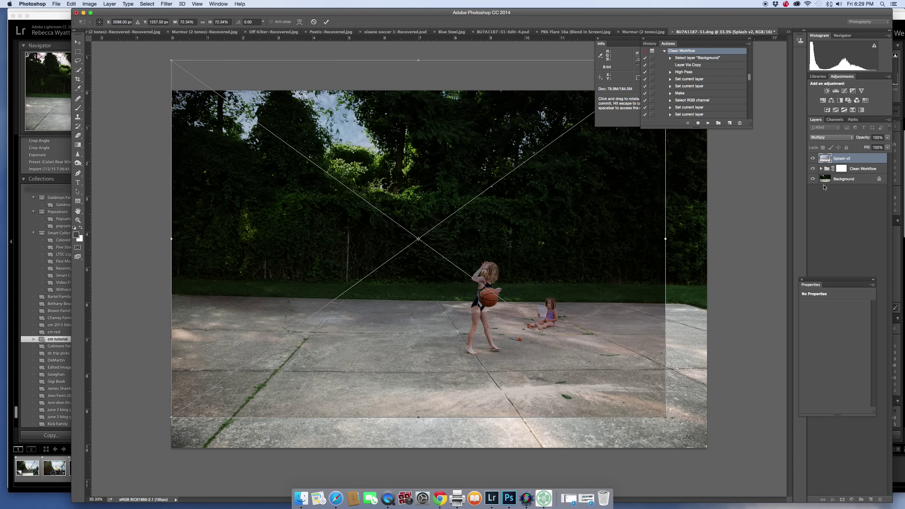
key(Return)
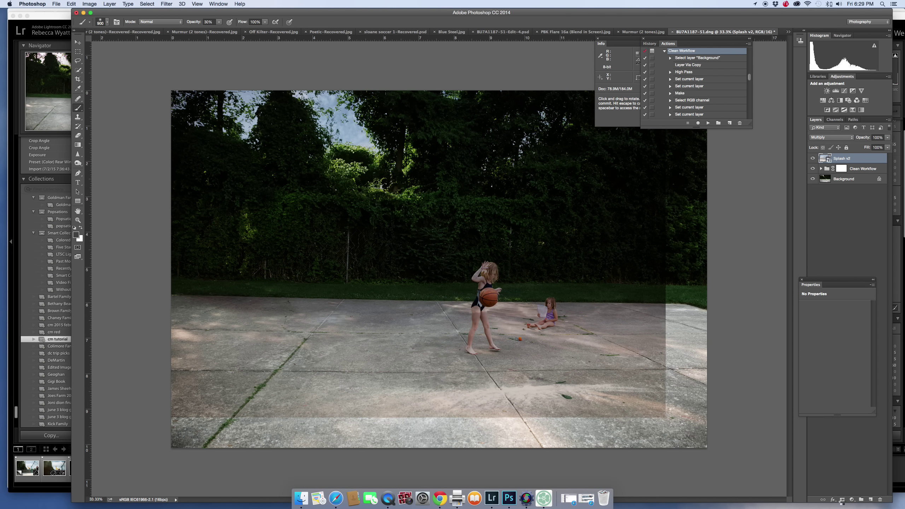
Add a layer mask to Splash v2 and paint the overlay off the court, hedge and children with a black brush at 100% opacity
click(843, 500)
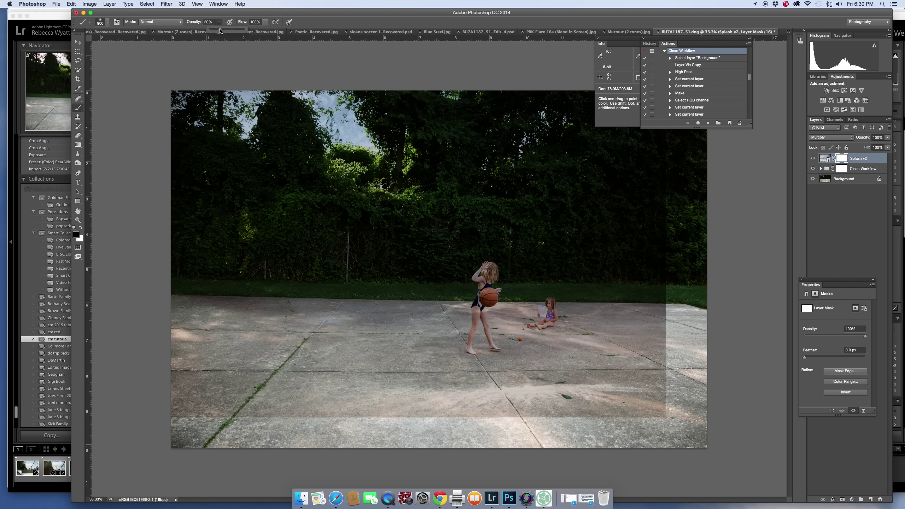
mouse_move(222, 335)
mouse_down()
mouse_move(384, 414)
mouse_move(576, 269)
mouse_move(250, 242)
mouse_move(221, 199)
mouse_move(287, 193)
mouse_up()
mouse_move(288, 194)
mouse_down()
mouse_move(211, 310)
mouse_move(606, 409)
mouse_move(646, 219)
mouse_up()
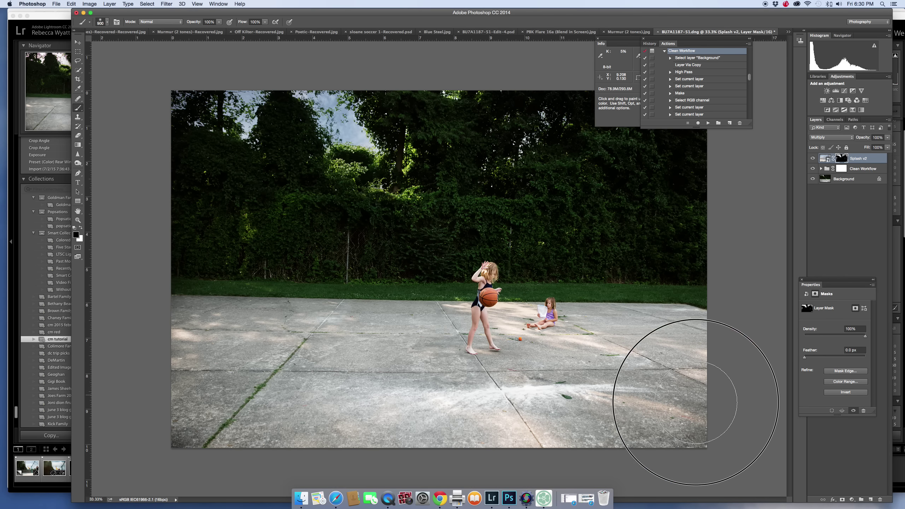
Mask out the remaining Splash v2 overlay around the trees with a smaller 500 px brush, keeping the clouds in the sky opening
key(bracketleft)
key(bracketleft)
key(bracketleft)
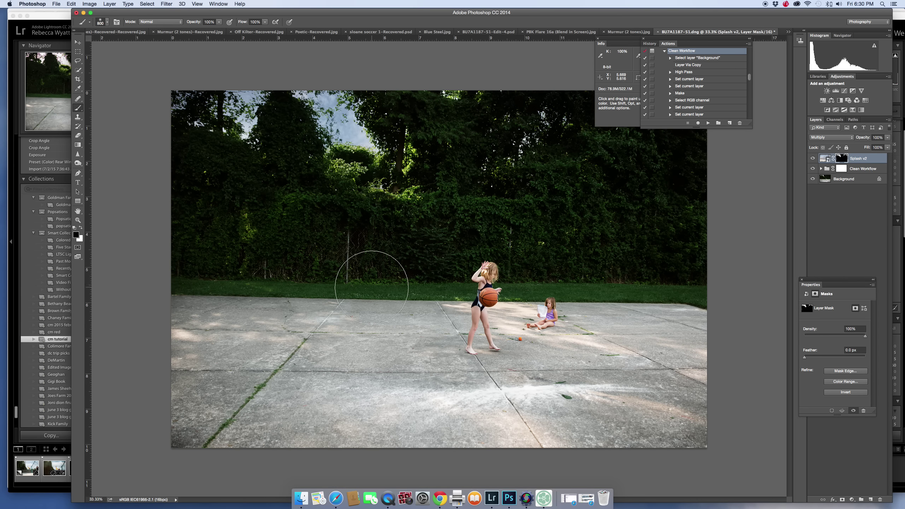
key(bracketleft)
mouse_move(291, 124)
mouse_down()
mouse_move(278, 164)
mouse_move(279, 145)
mouse_move(426, 202)
mouse_move(397, 106)
mouse_move(382, 110)
mouse_move(524, 221)
mouse_up()
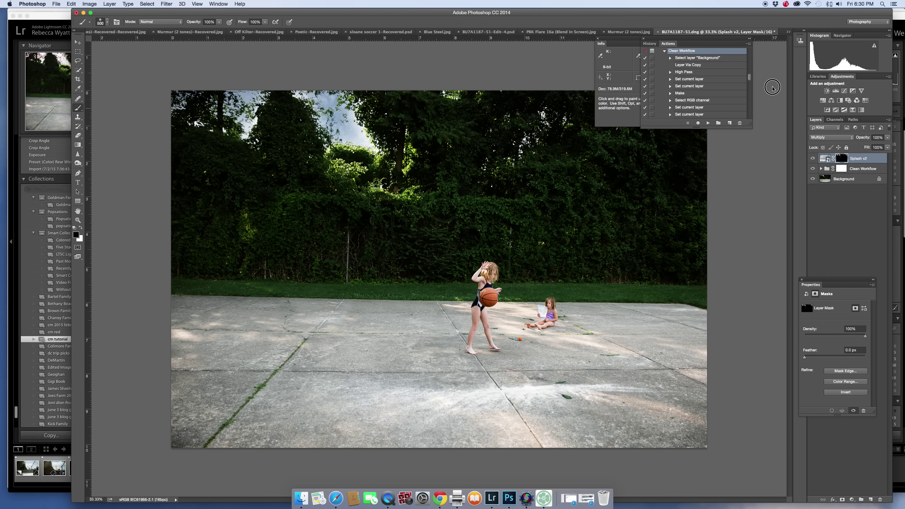
mouse_move(773, 87)
mouse_down()
mouse_move(744, 178)
mouse_move(719, 190)
mouse_up()
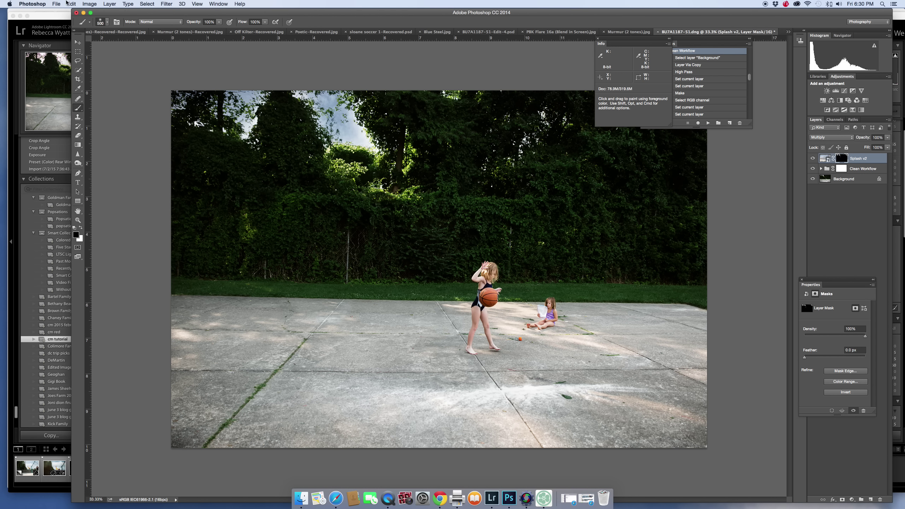
Copy the PBK Flare 16a (Blend in Screen).jpg image and paste it as a new layer above Splash v2 in BU7A1187-51.dng
click(562, 33)
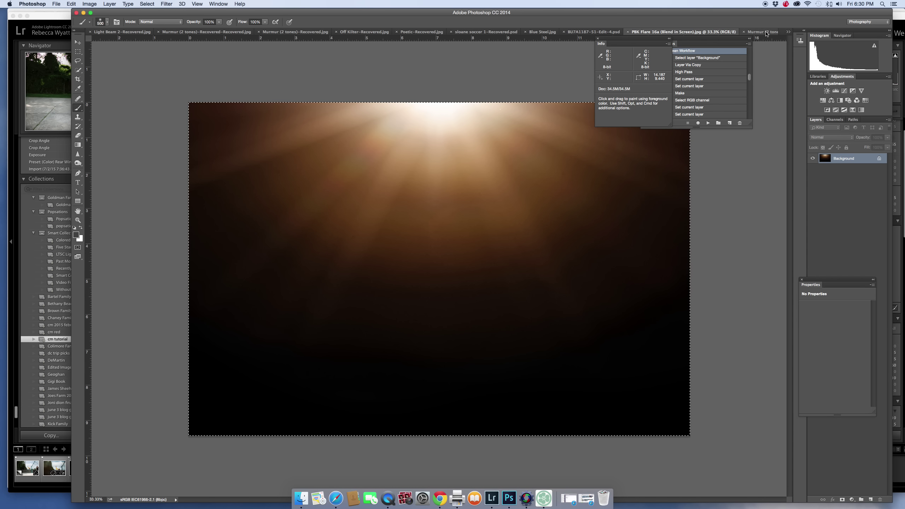
click(788, 31)
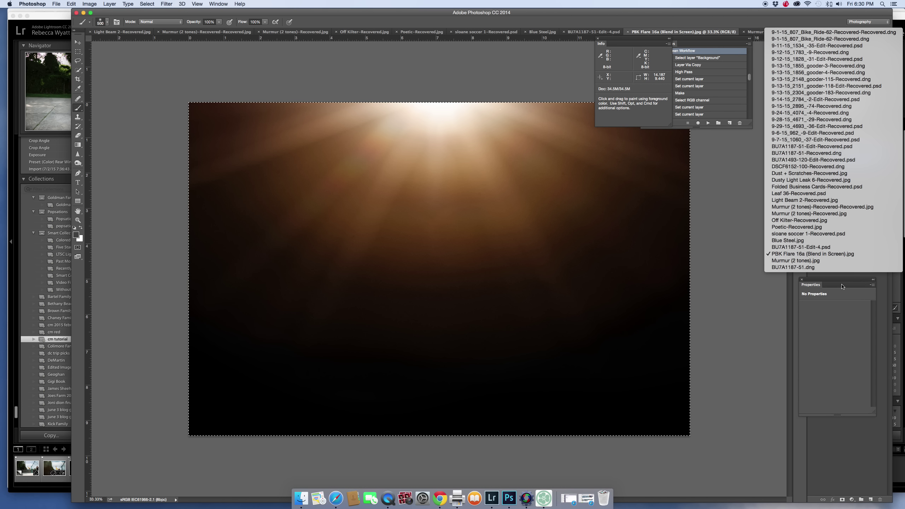
click(798, 268)
key(super+v)
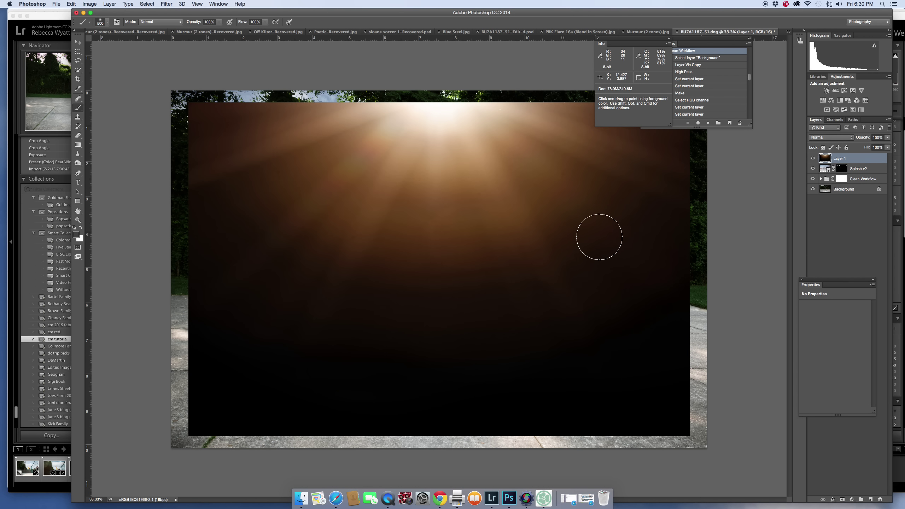
Set the flare layer to Screen at 84% opacity and move its light over the sky opening, centred at X 1340, Y 1416 px
key(super+t)
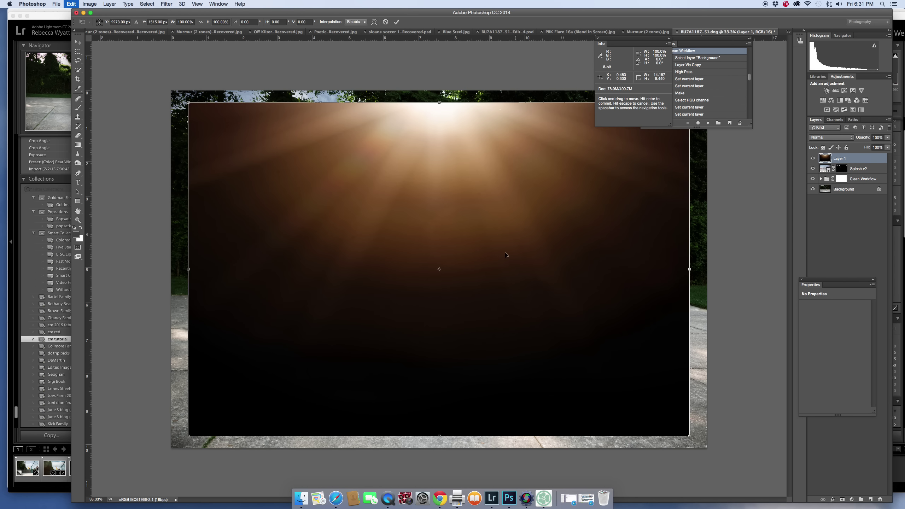
drag(503, 254, 448, 220)
click(830, 137)
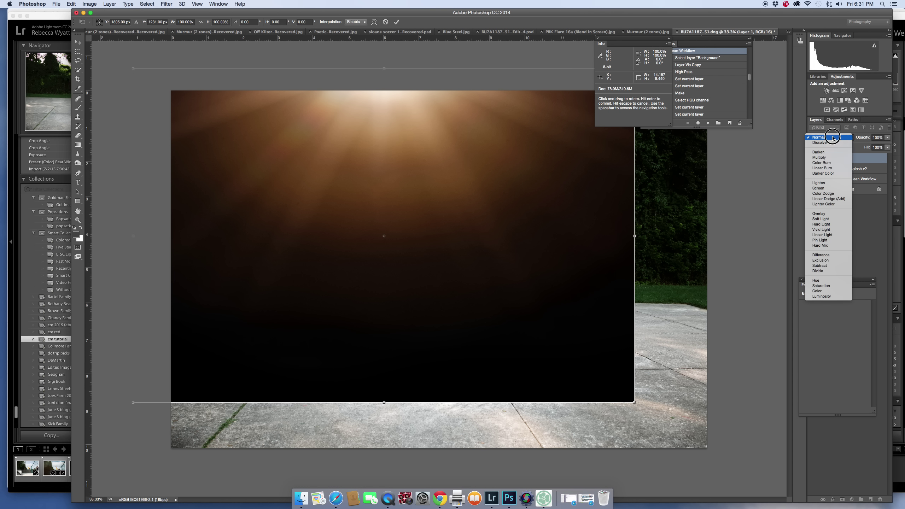
click(819, 188)
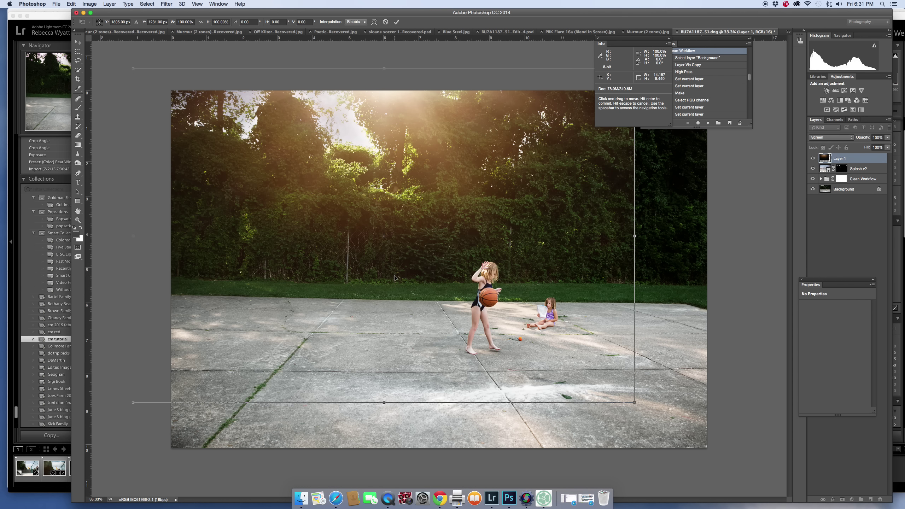
drag(421, 280, 400, 271)
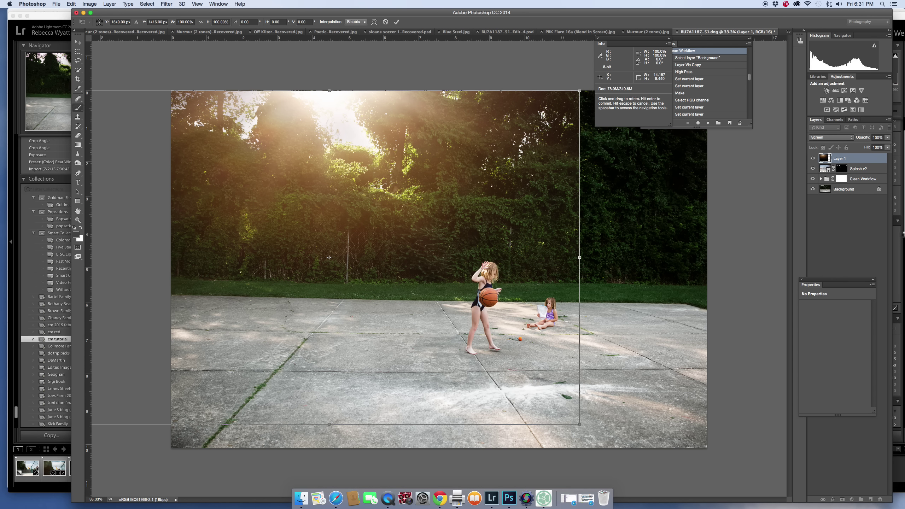
key(Return)
click(889, 138)
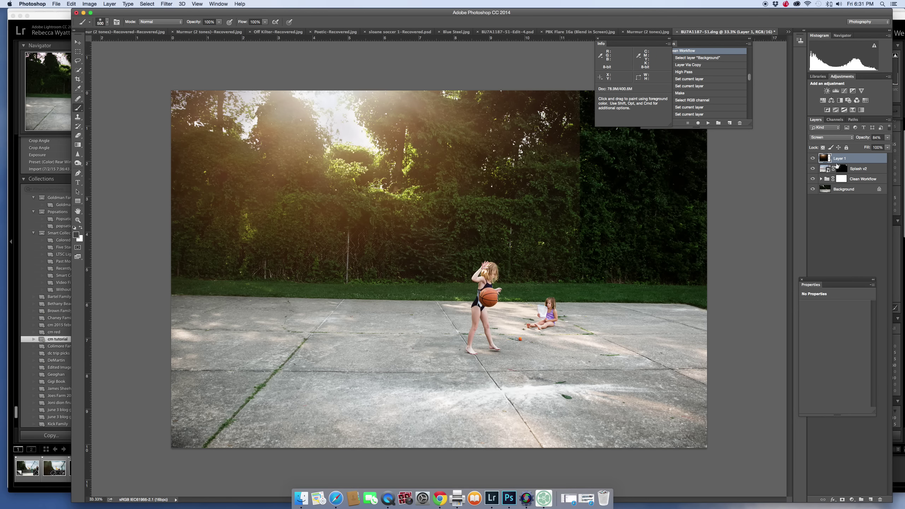
Add a Levels adjustment above the flare layer with midtones at 0.79, and compare the photo with and without it
click(836, 90)
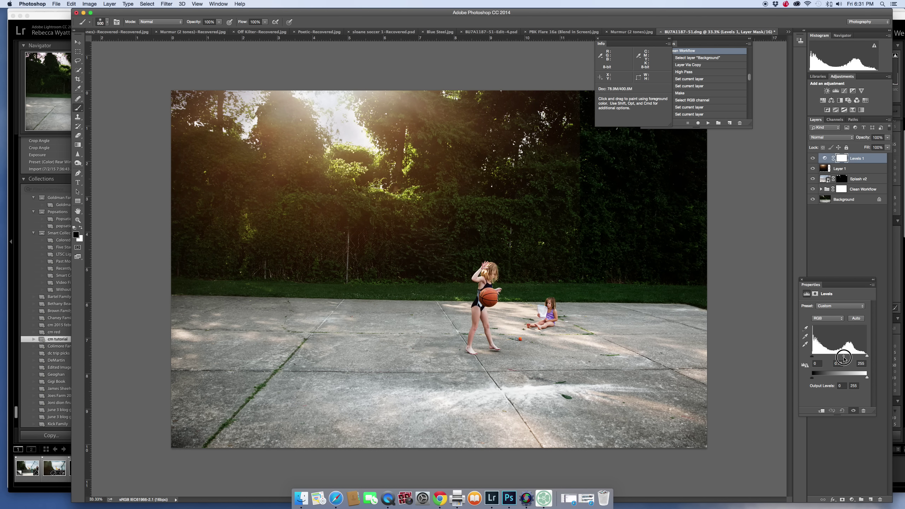
drag(844, 357, 844, 359)
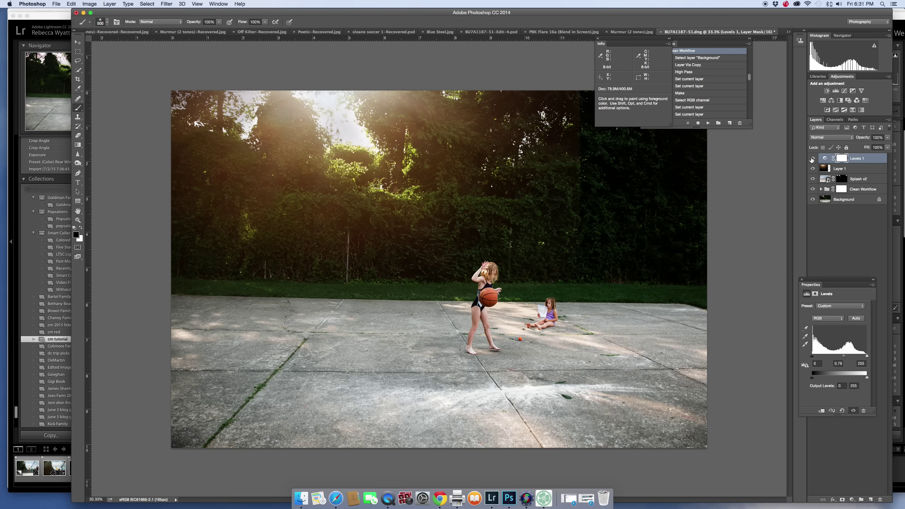
click(813, 159)
click(812, 160)
click(814, 159)
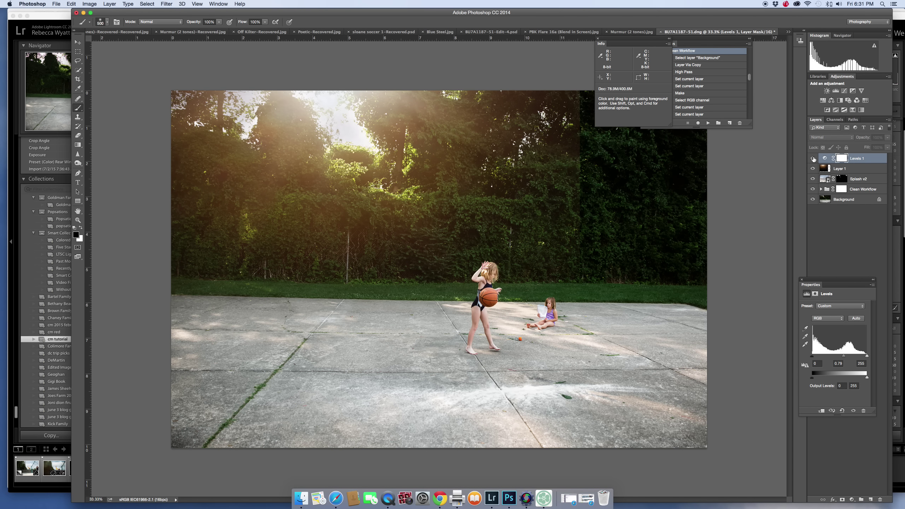
click(813, 158)
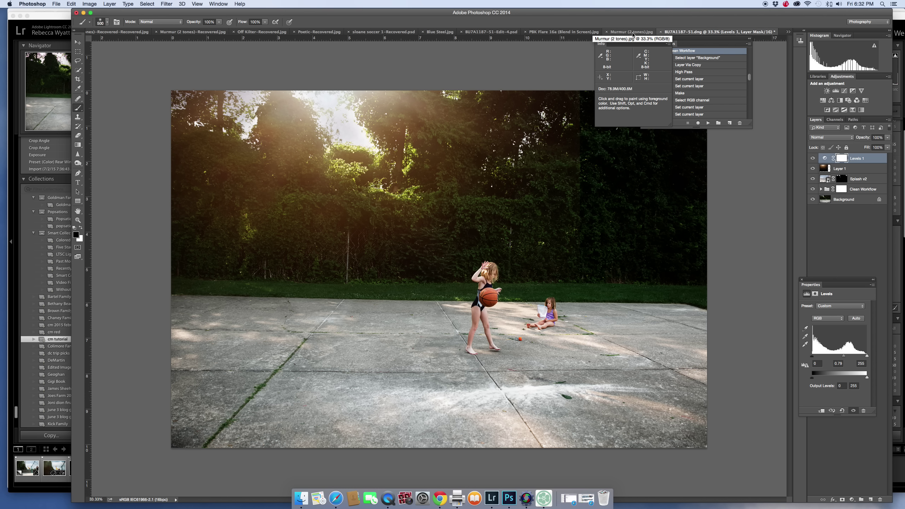
Copy the Murmur (2 tones).jpg texture and paste it as a new layer above Levels 1 in BU7A1187-51.dng
click(633, 32)
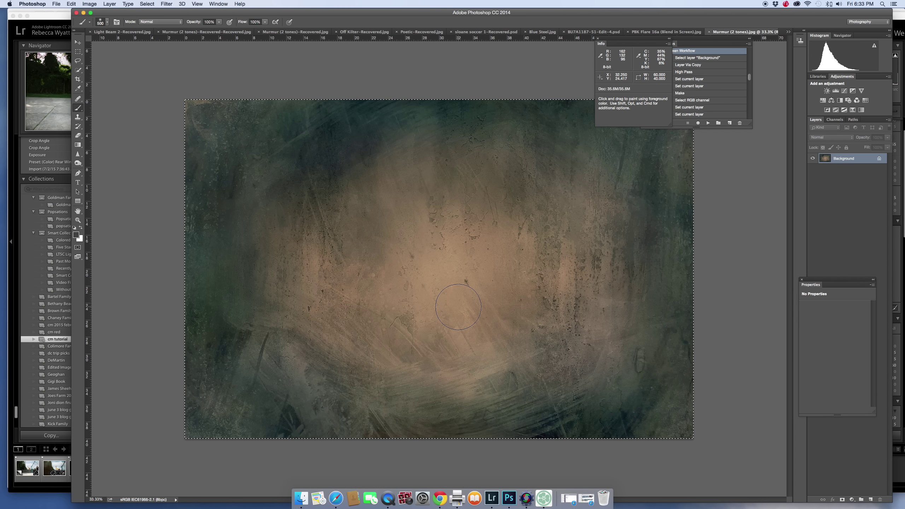
key(super)
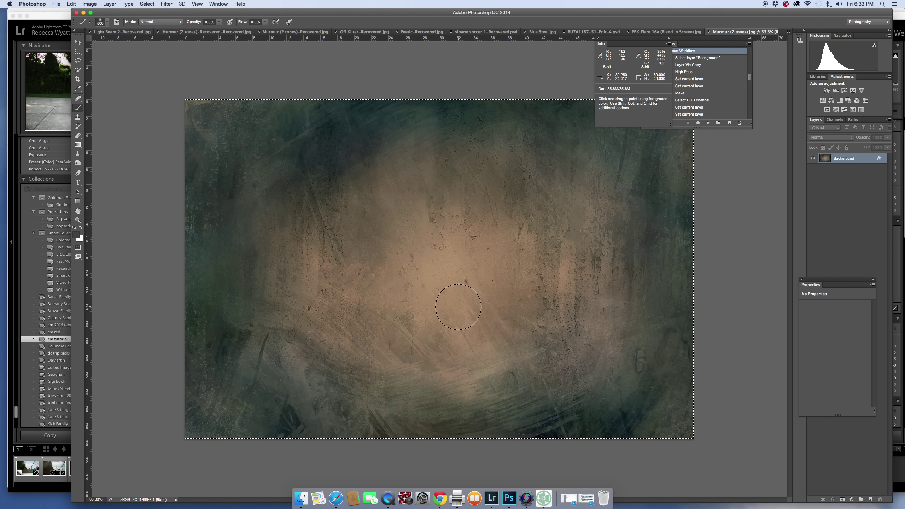
click(789, 33)
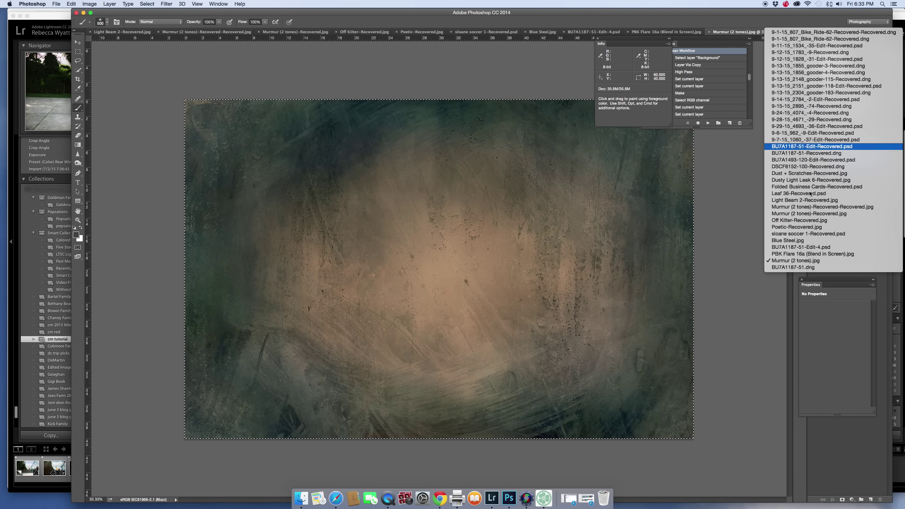
click(798, 273)
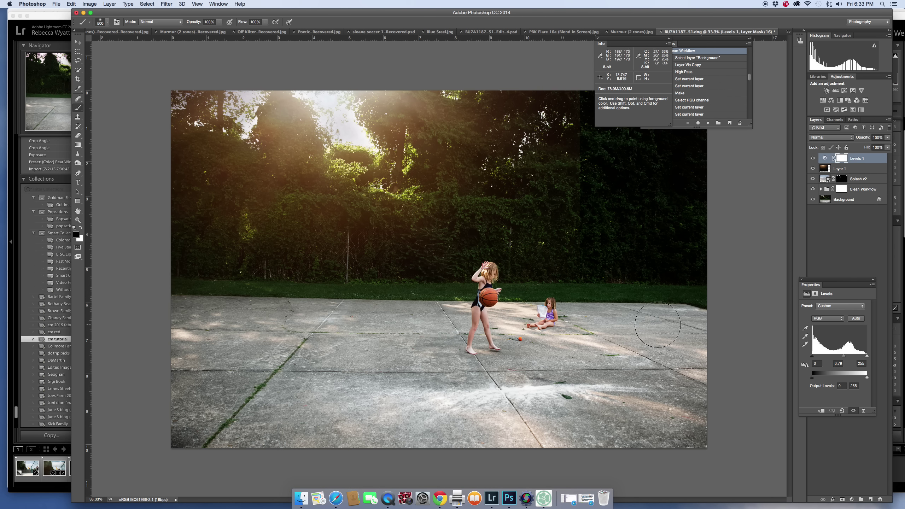
key(super+v)
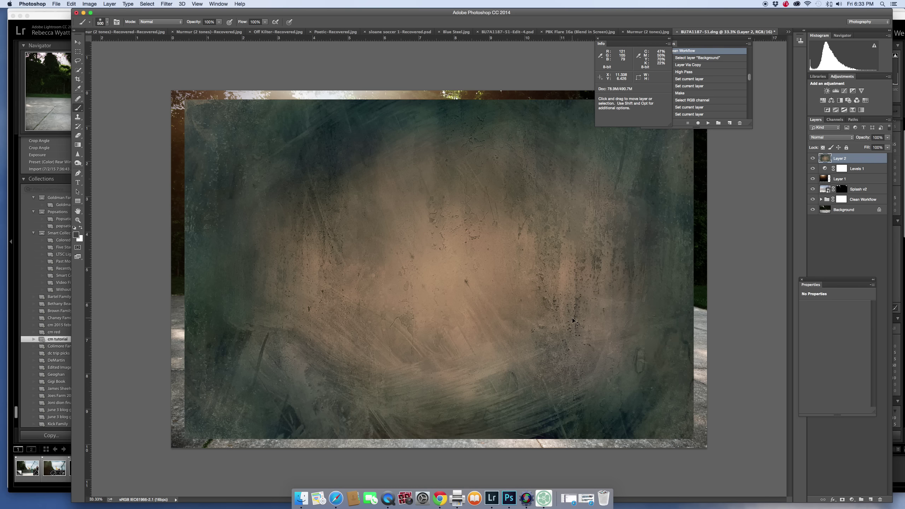
Align the Murmur texture with the photo's upper-left corner and scale it to about 105.25% so it covers the whole photo
key(super+t)
drag(447, 330, 434, 321)
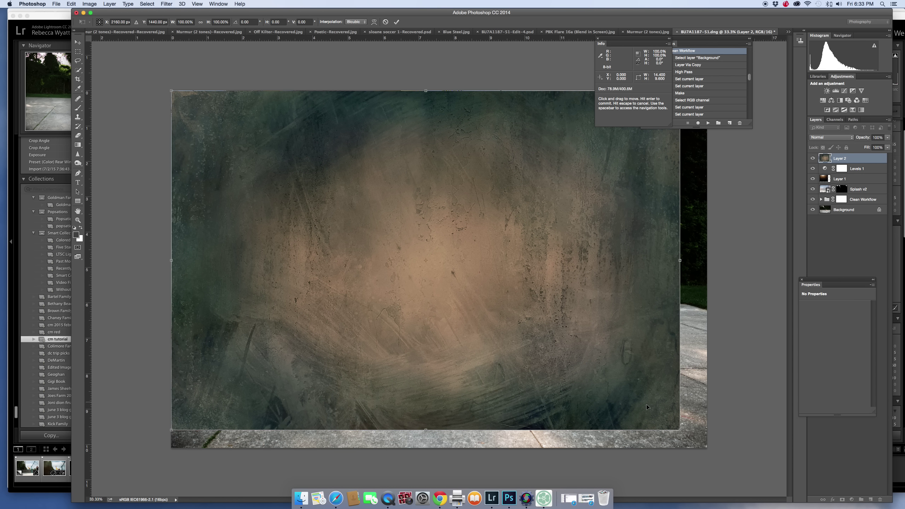
drag(681, 430, 707, 448)
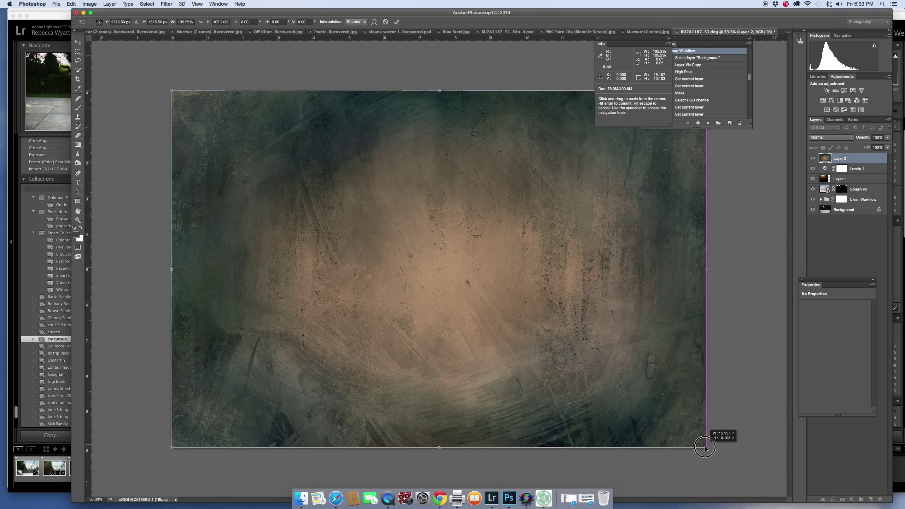
click(835, 137)
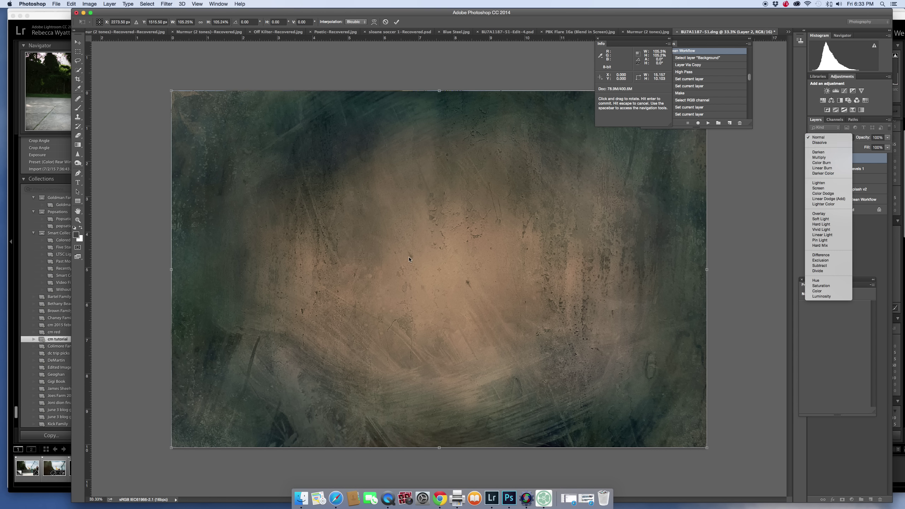
key(l)
key(Escape)
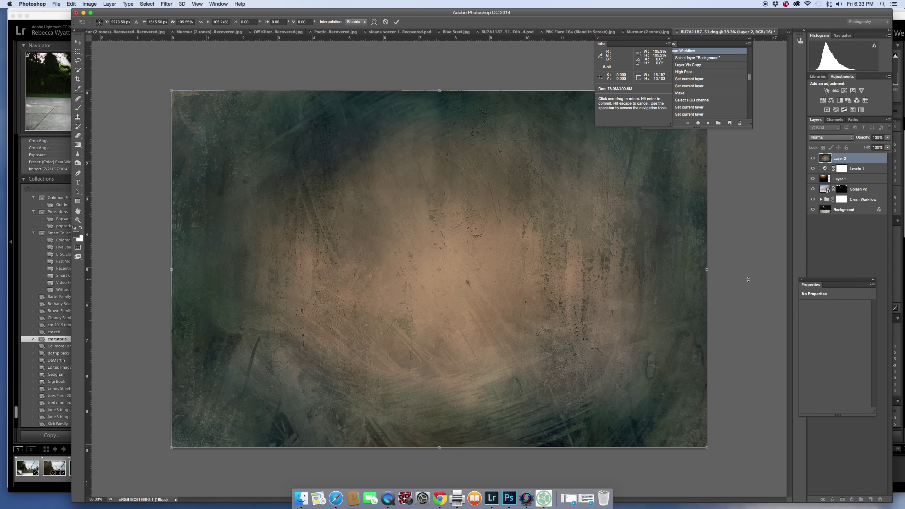
key(Return)
Sample the light tan colour from the texture's centre as the foreground colour and set the texture layer's blend mode to Soft Light
key(i)
drag(745, 280, 432, 276)
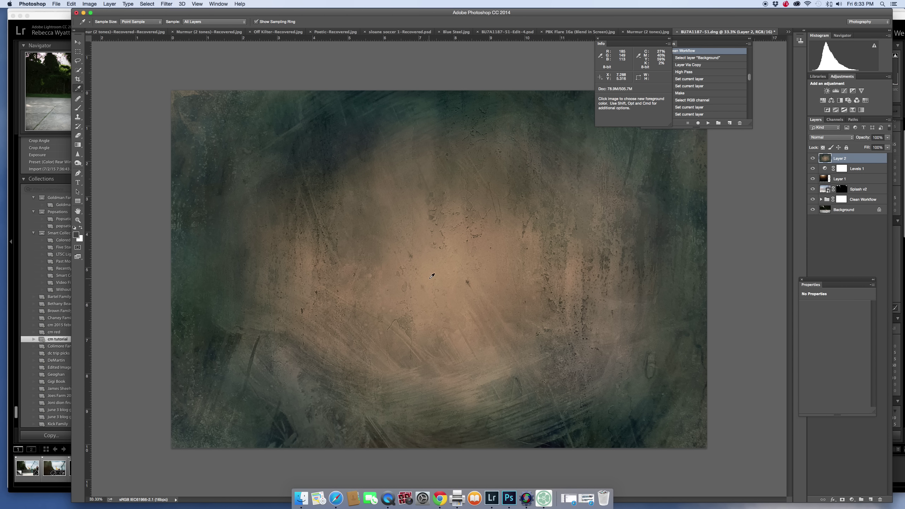
click(458, 272)
click(830, 137)
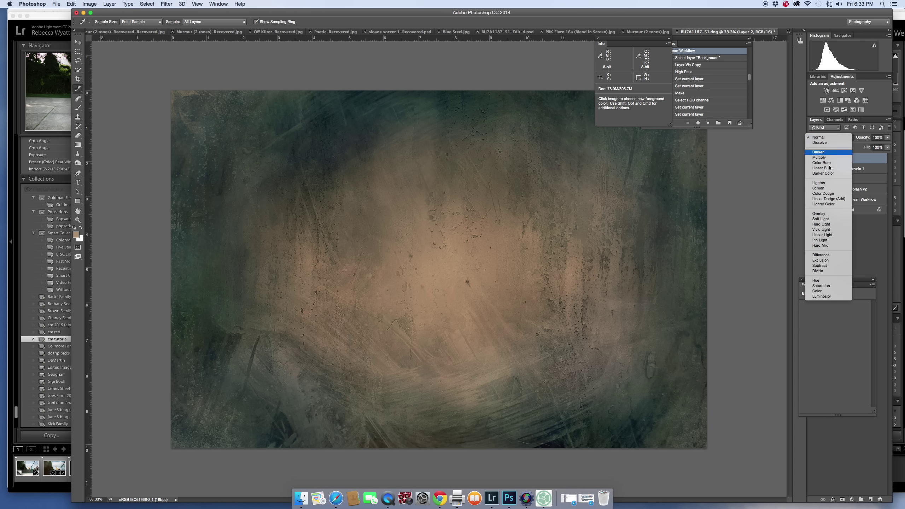
click(822, 215)
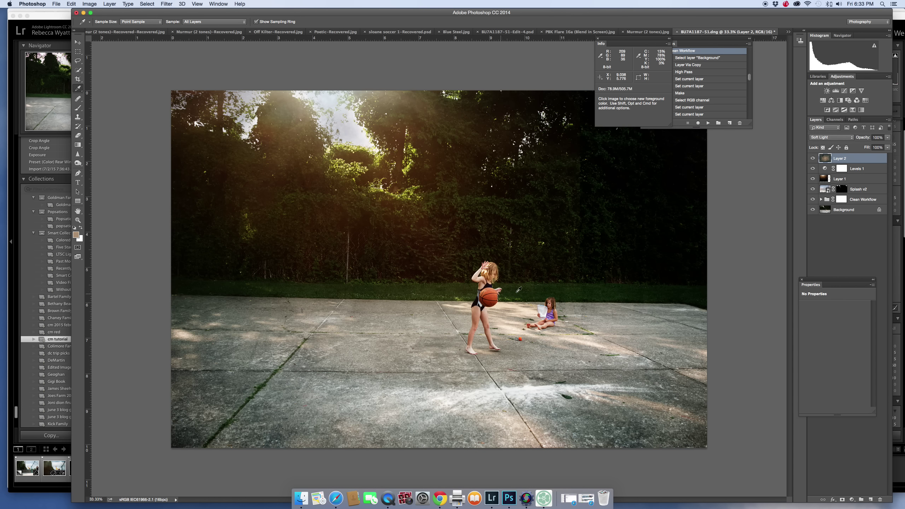
Paint the sampled tan over both children on the texture layer with a 200 px brush to smooth out the texture there
key(b)
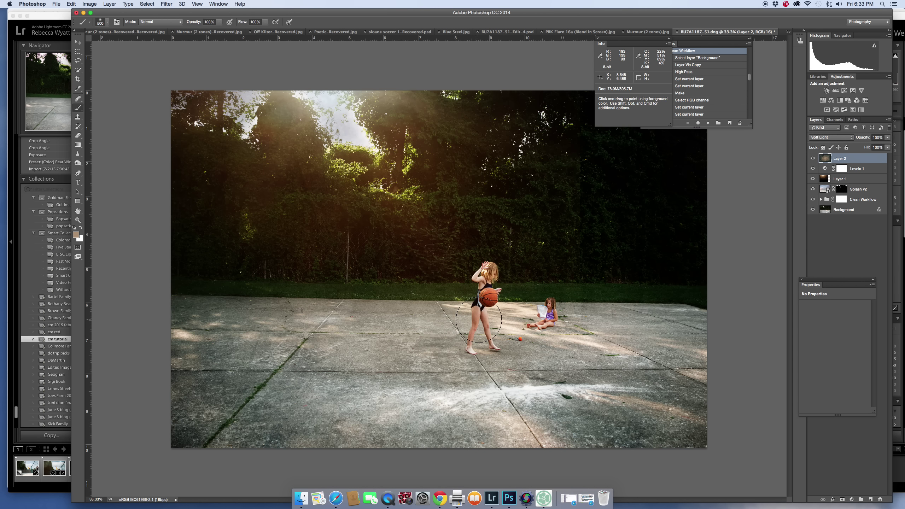
key(bracketleft)
key(bracketleft)
key(bracketleft)
key(bracketleft)
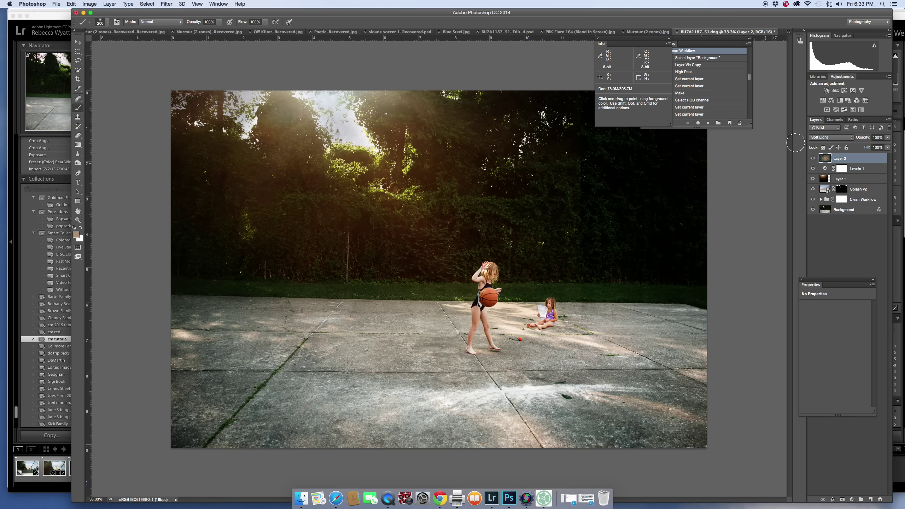
View the texture layer in Normal mode to inspect the painted areas, and set its blend mode back to Soft Light
click(834, 138)
click(827, 57)
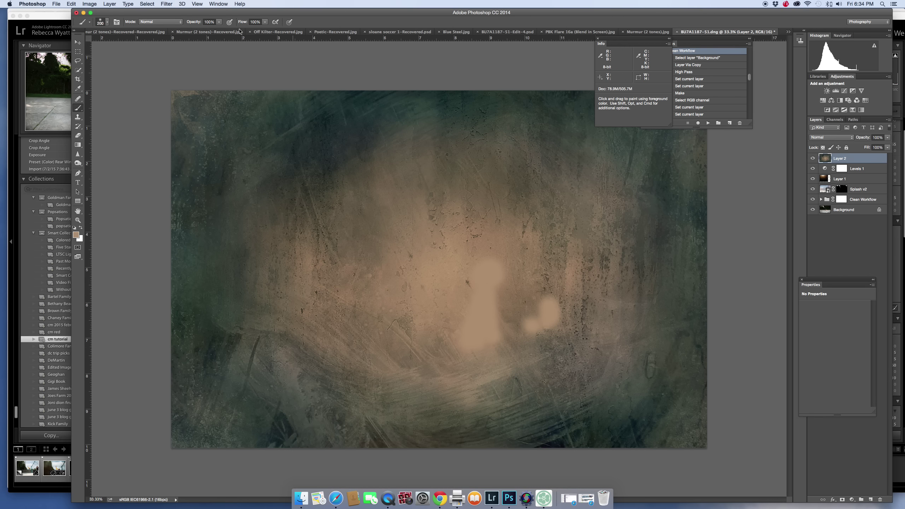
click(219, 22)
click(836, 138)
click(834, 220)
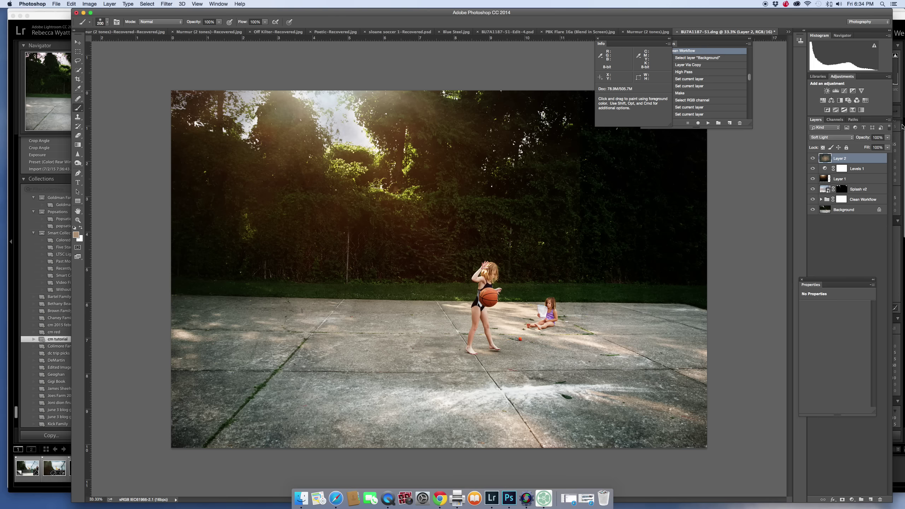
Reduce the texture layer's opacity to about 74% and hide the layer to check its effect on the photo
click(885, 139)
drag(887, 146, 880, 148)
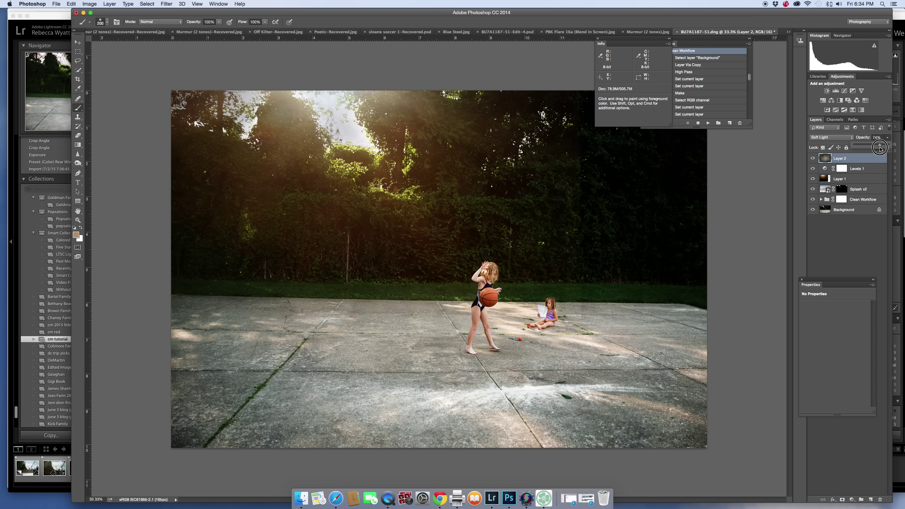
click(813, 158)
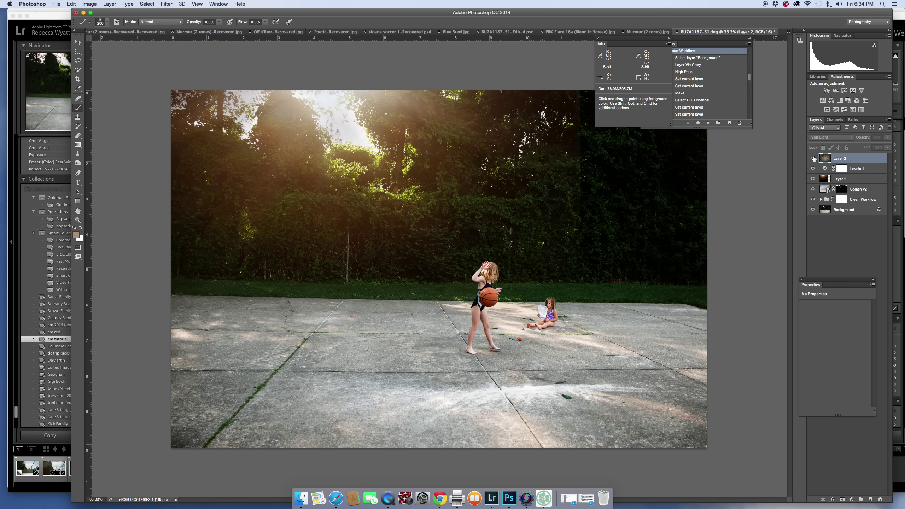
Show the texture layer again and save a history snapshot of the current edit
click(814, 159)
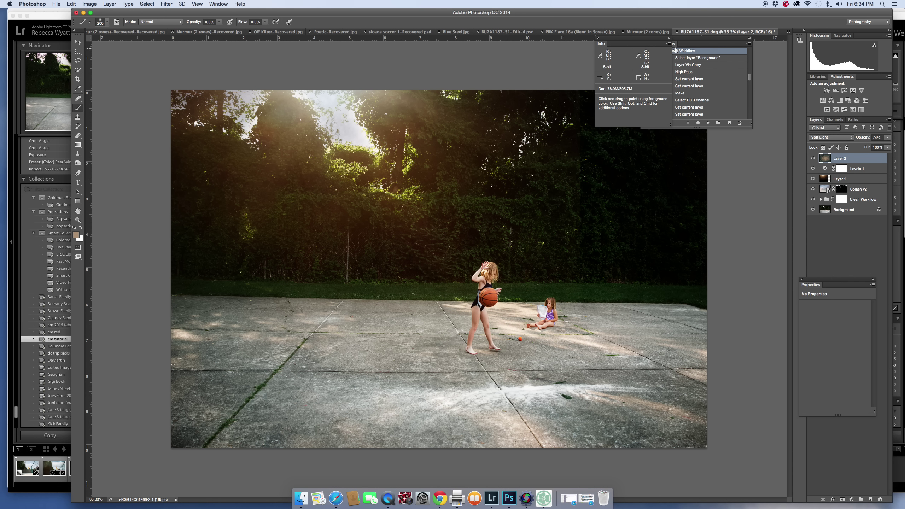
drag(659, 39, 610, 45)
click(650, 43)
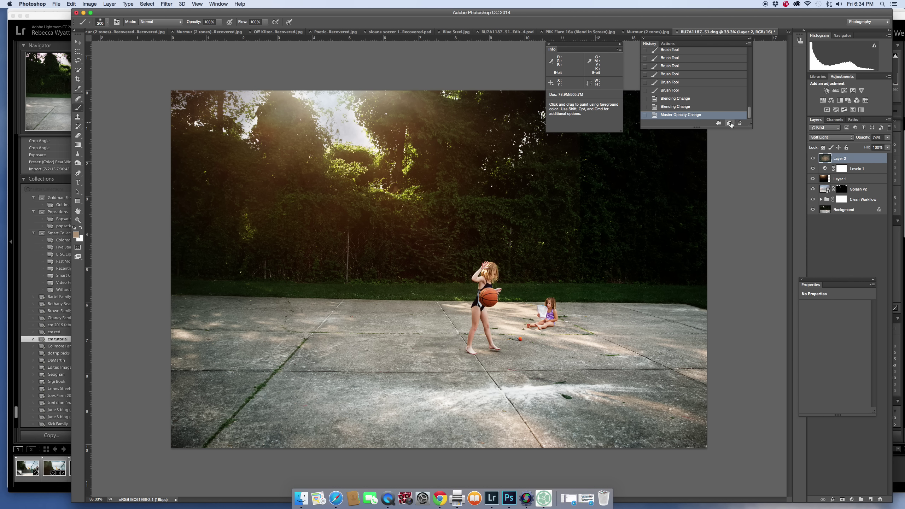
click(730, 123)
Compare the originally opened photo state with the new snapshot in the history, ending on the snapshot
scroll(679, 63, up, 10)
click(674, 53)
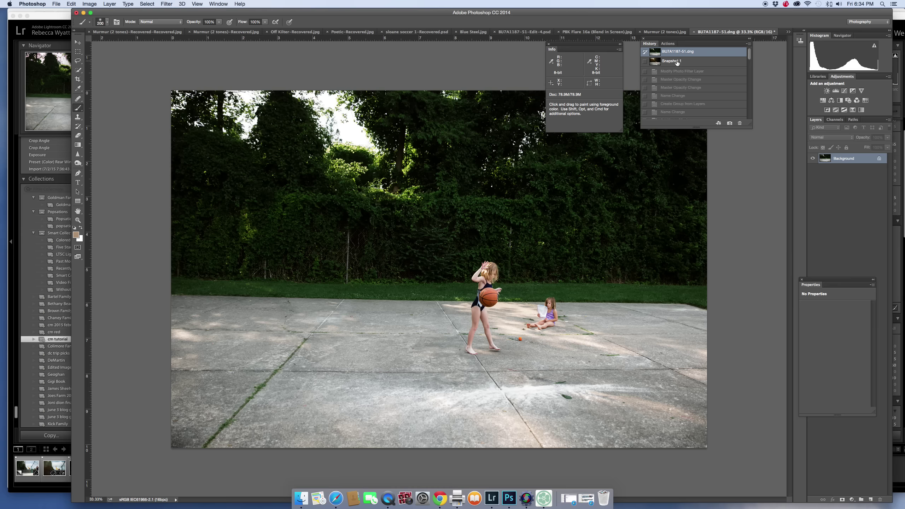
click(676, 61)
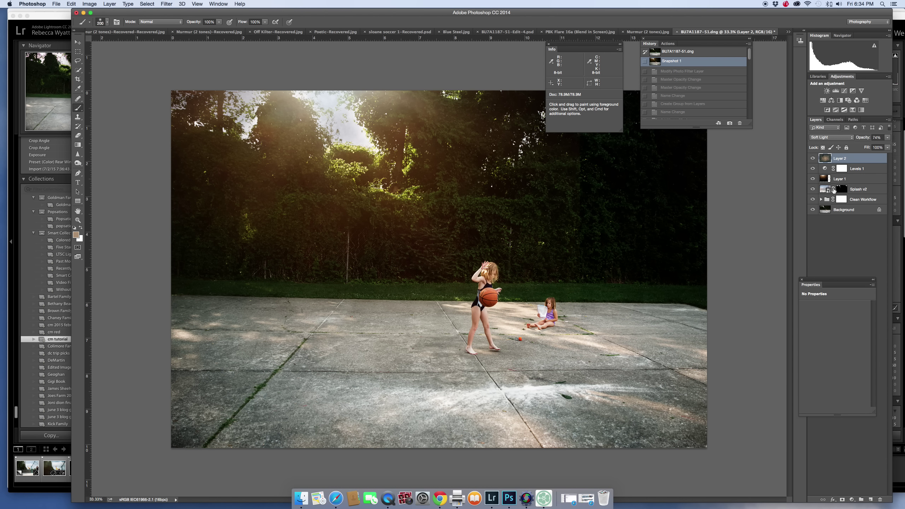
Toggle the texture, light flare and Splash v2 cloud layers off and on to check each one's effect on the photo
click(813, 158)
click(813, 158)
click(814, 158)
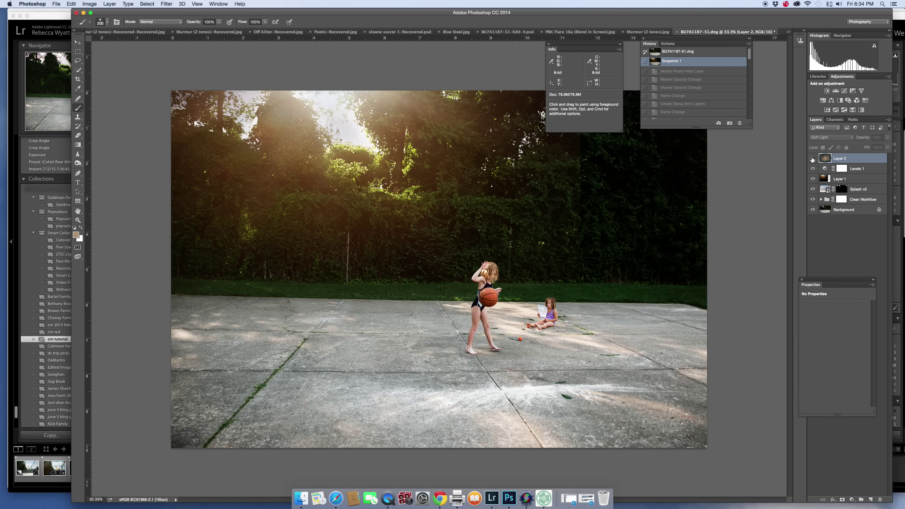
click(814, 159)
click(813, 179)
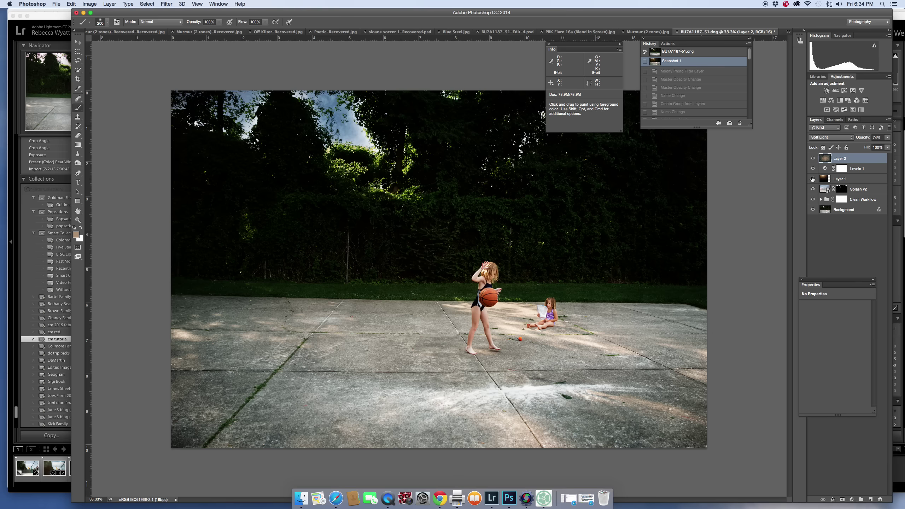
click(813, 178)
click(813, 159)
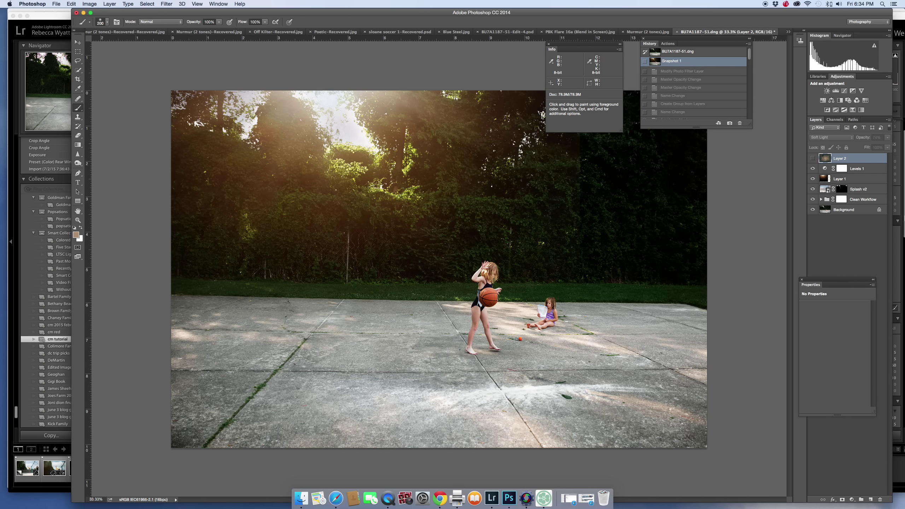
click(813, 190)
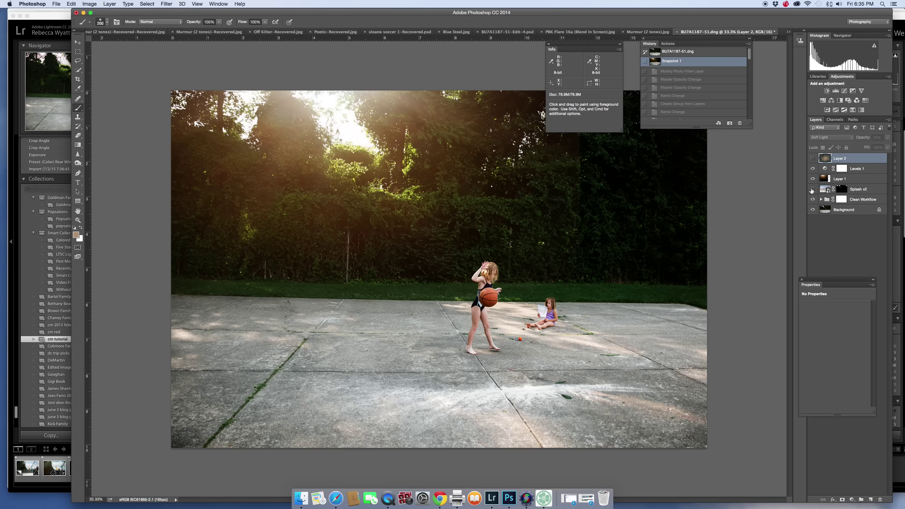
click(813, 190)
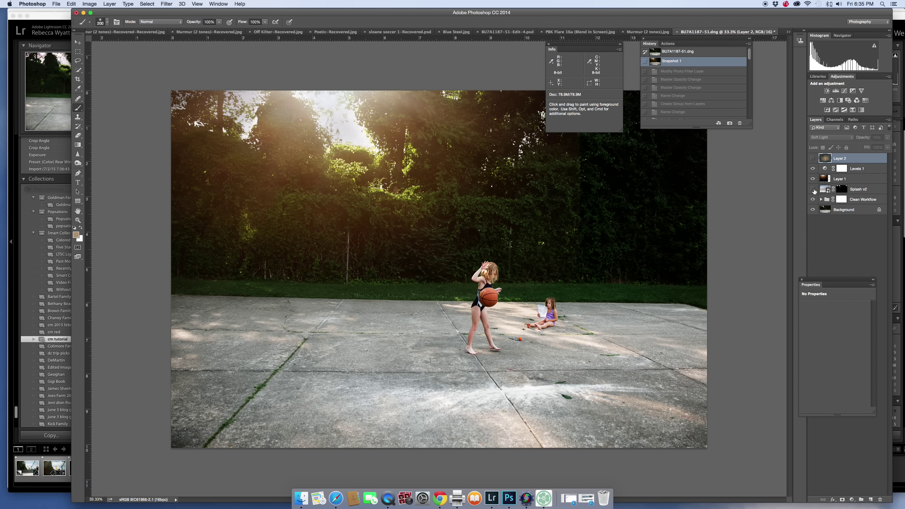
click(814, 190)
click(813, 159)
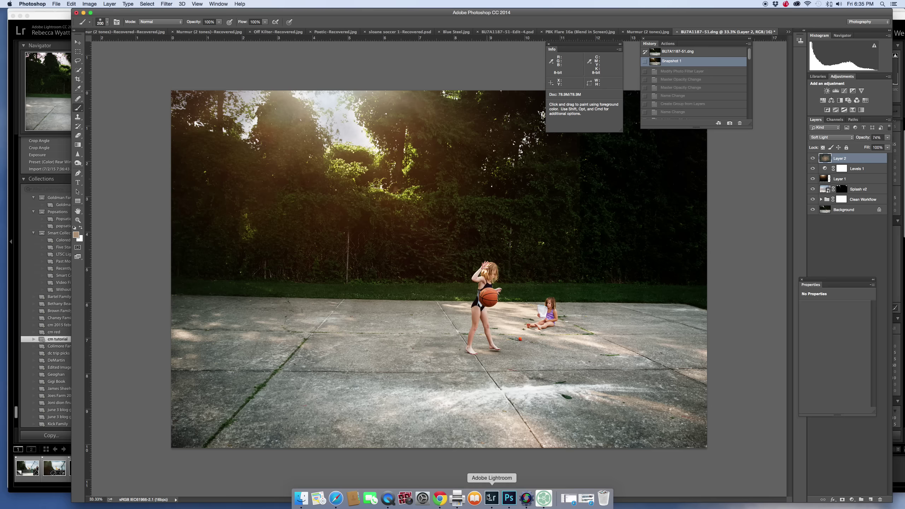
Switch to Lightroom, select BU7A1187-51-Edit.psd and reset its develop settings
click(492, 499)
click(107, 468)
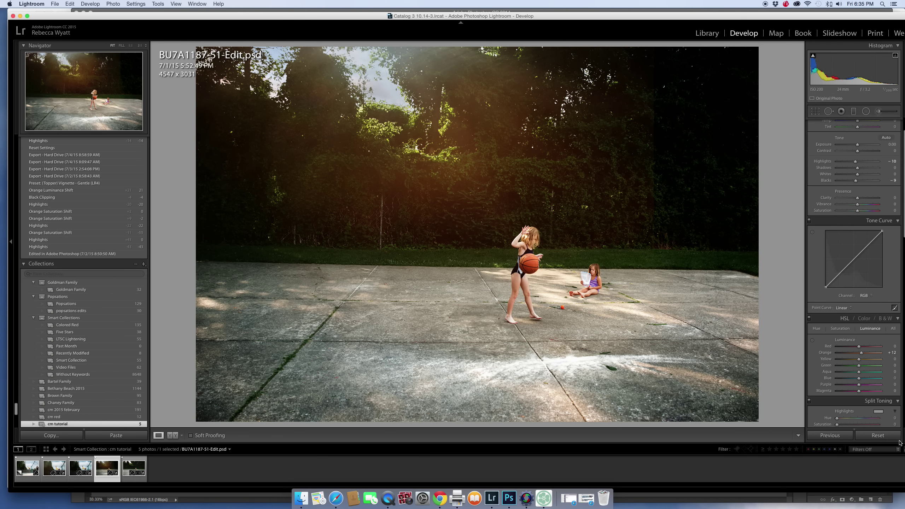
click(878, 435)
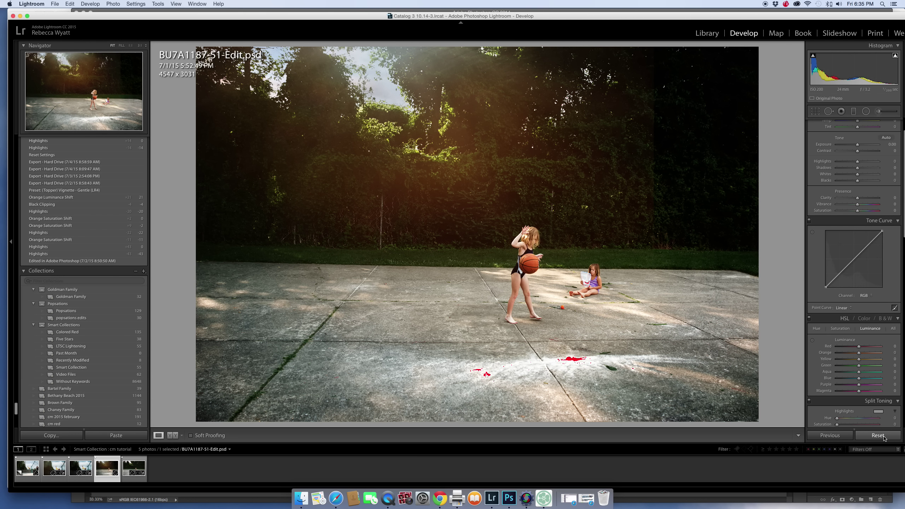
Set the edited photo's Highlights to -9, Blacks to -9 and Orange luminance to +7
scroll(891, 219, up, 3)
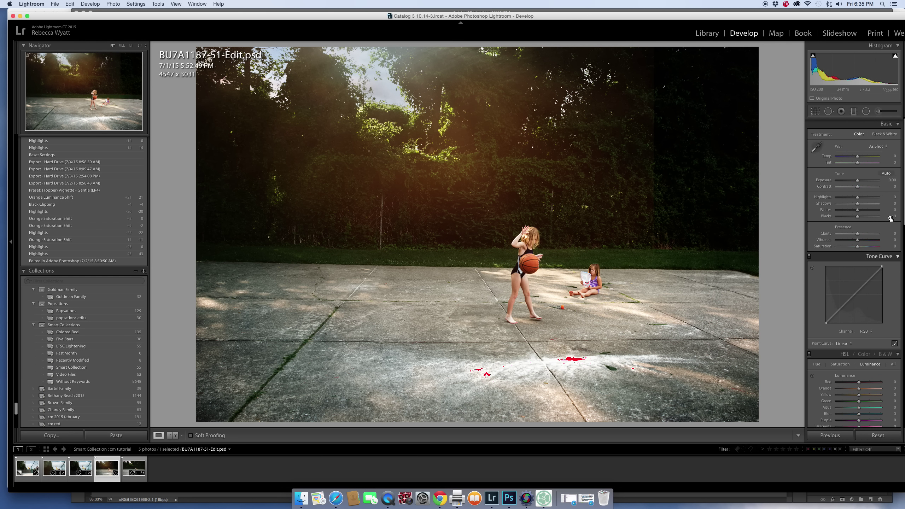
drag(861, 199, 856, 198)
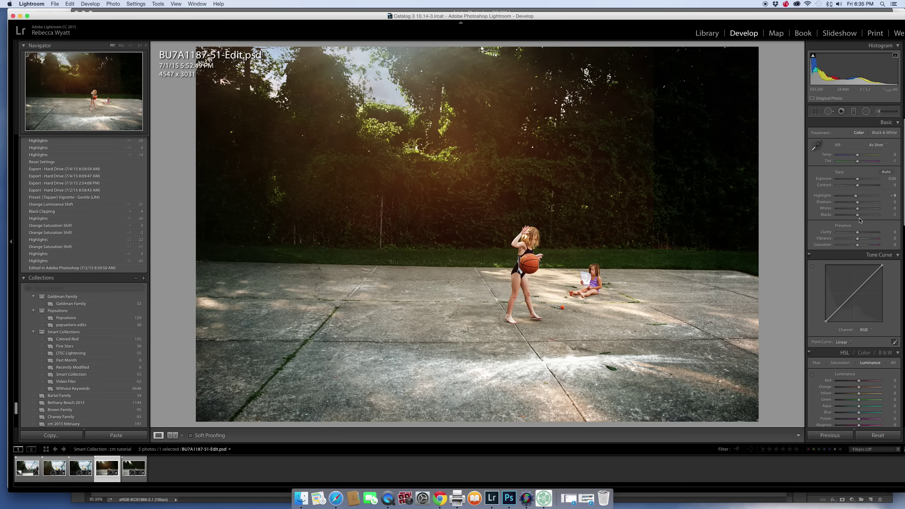
drag(858, 215, 856, 217)
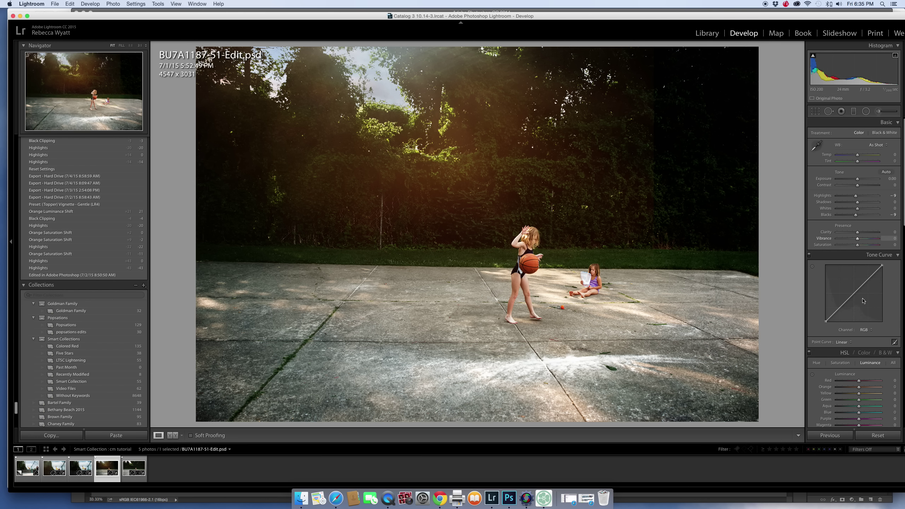
drag(859, 388, 861, 390)
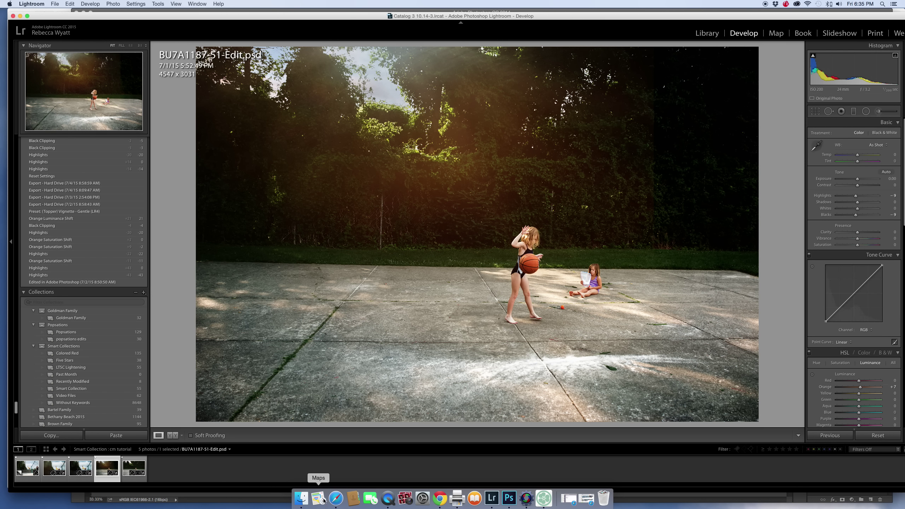
Switch back and forth between BU7A1187-51.dng and BU7A1187-51-Edit.psd to compare the photo before and after editing
click(134, 468)
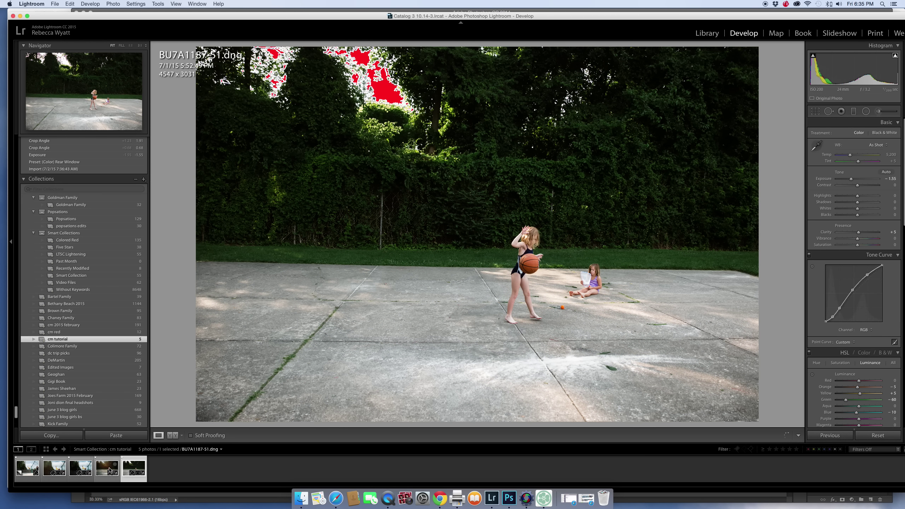
click(109, 470)
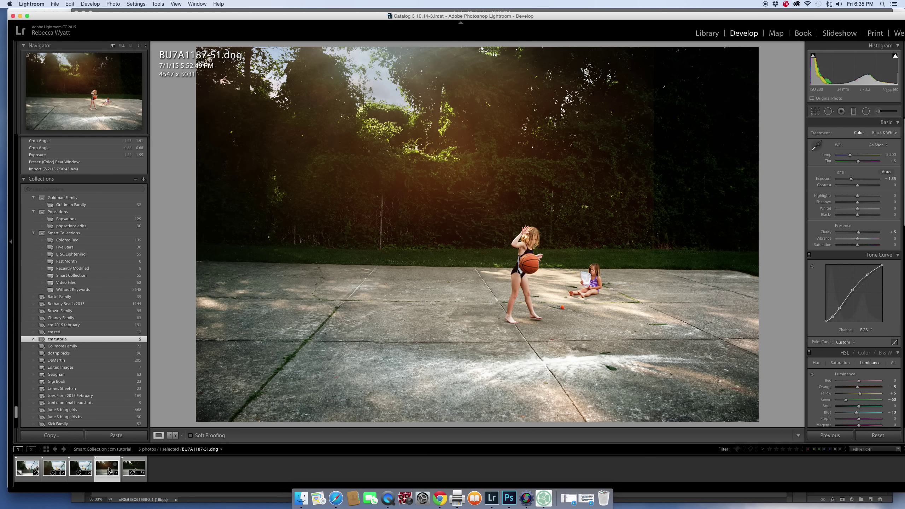
key(Right)
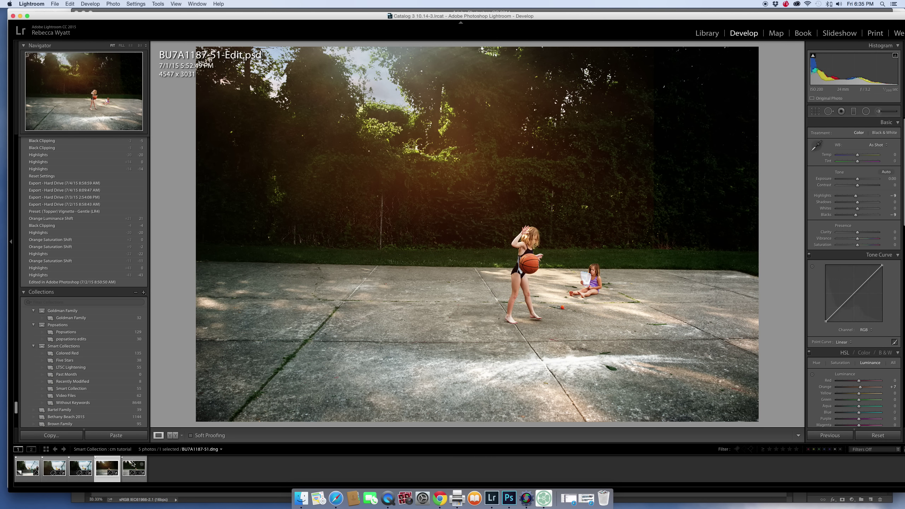
key(Left)
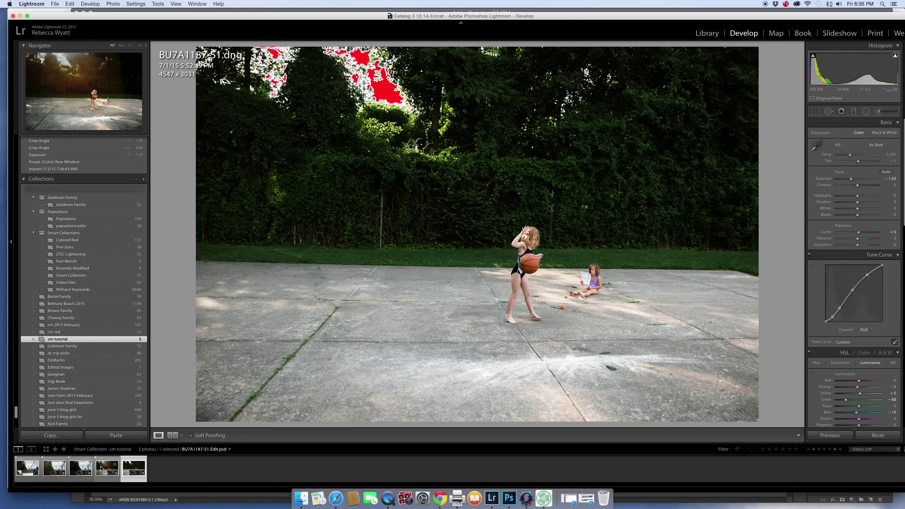